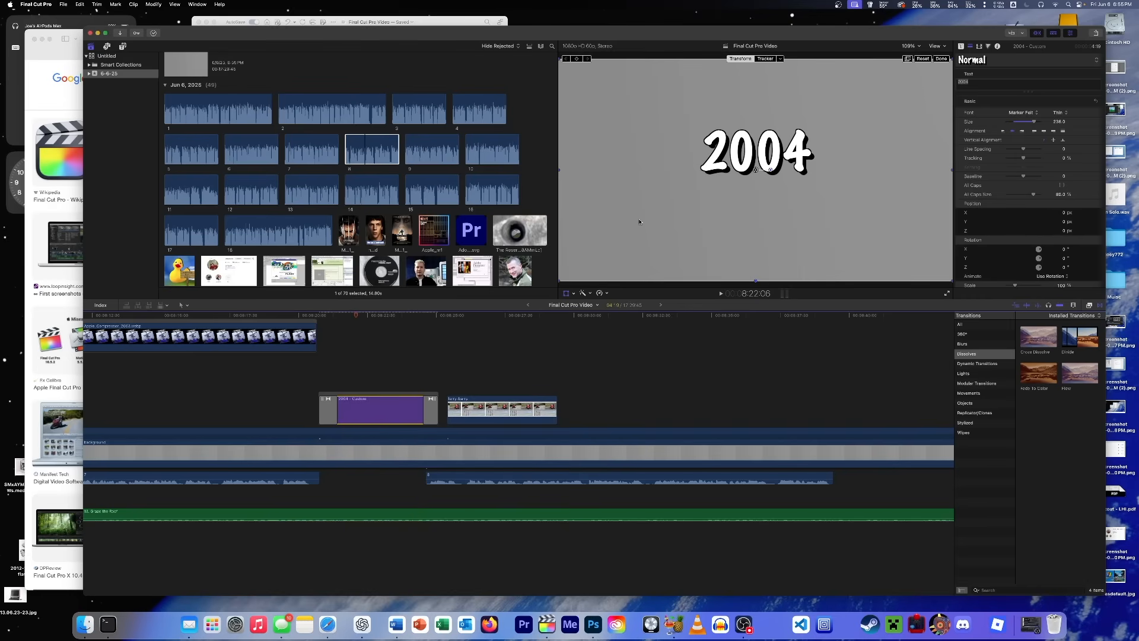
# Step: Extend the 2004 title's text to read "2004 (4.5/HD)" and play back that part of the timeline
pyautogui.doubleClick(800, 160)
pyautogui.click(807, 155)
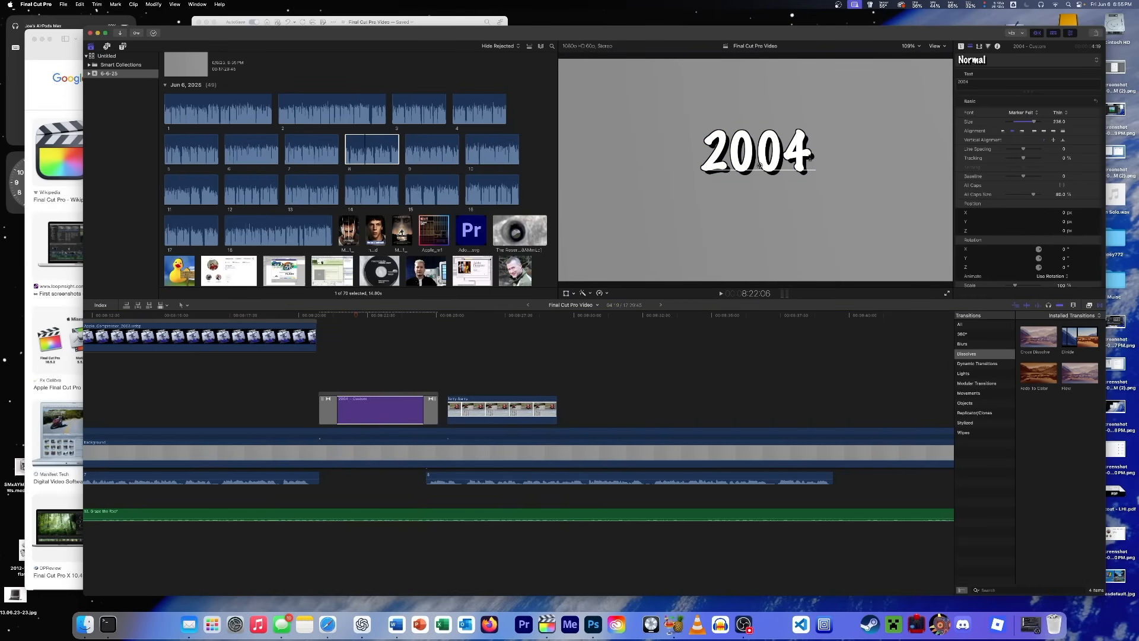
pyautogui.write('(4.5/HD0')
pyautogui.press('BackSpace')
pyautogui.write(')')
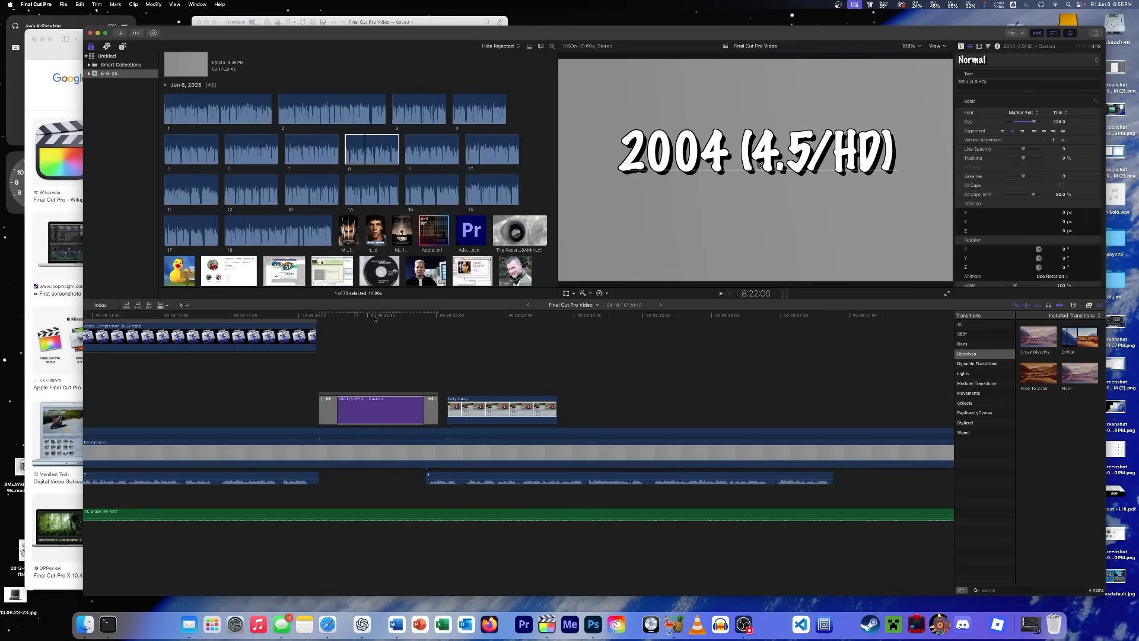
pyautogui.click(356, 316)
pyautogui.press('space')
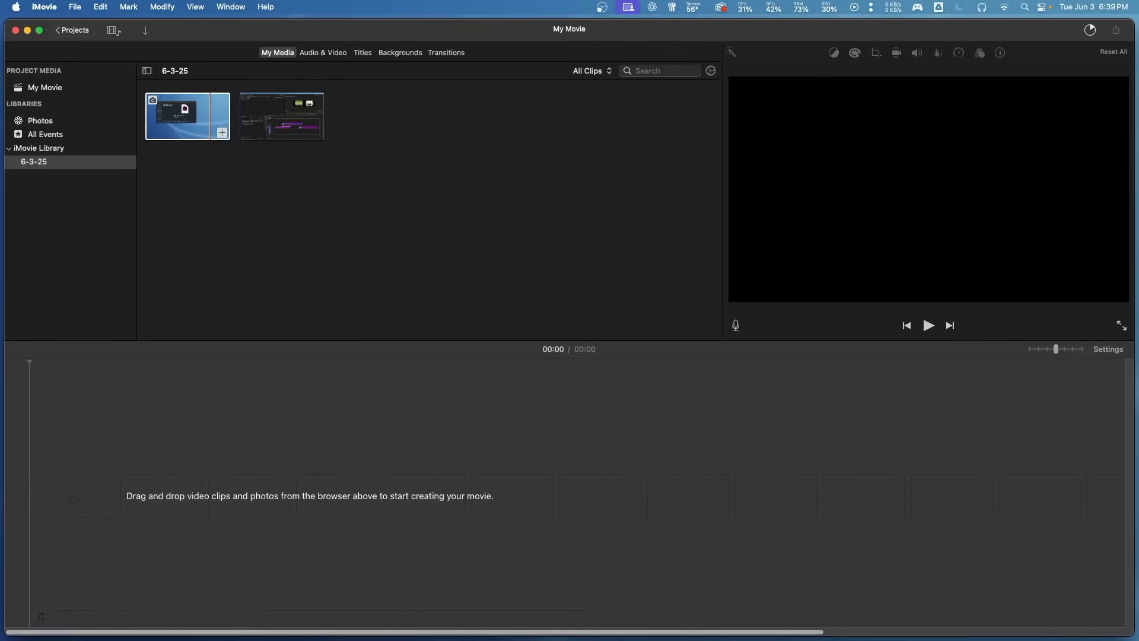
# Step: Switch to iMovie, check the export progress of My Movie, and place a screen-recording clip in the empty timeline
pyautogui.moveTo(137, 478); pyautogui.dragTo(155, 510)
pyautogui.click(1091, 31)
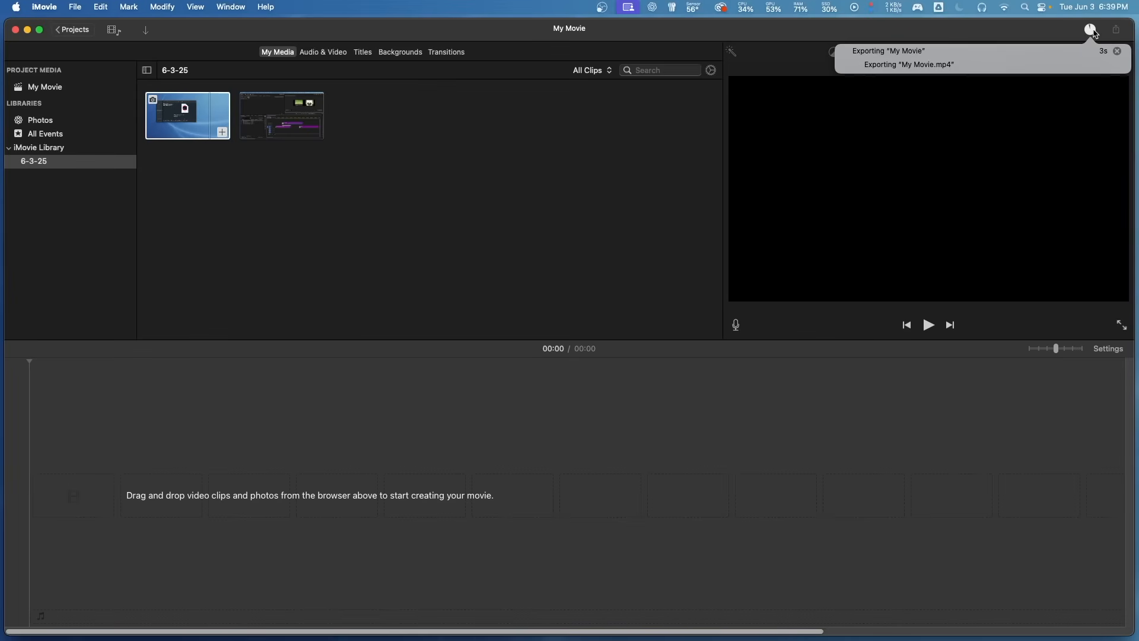
pyautogui.moveTo(1, 332); pyautogui.dragTo(97, 511)
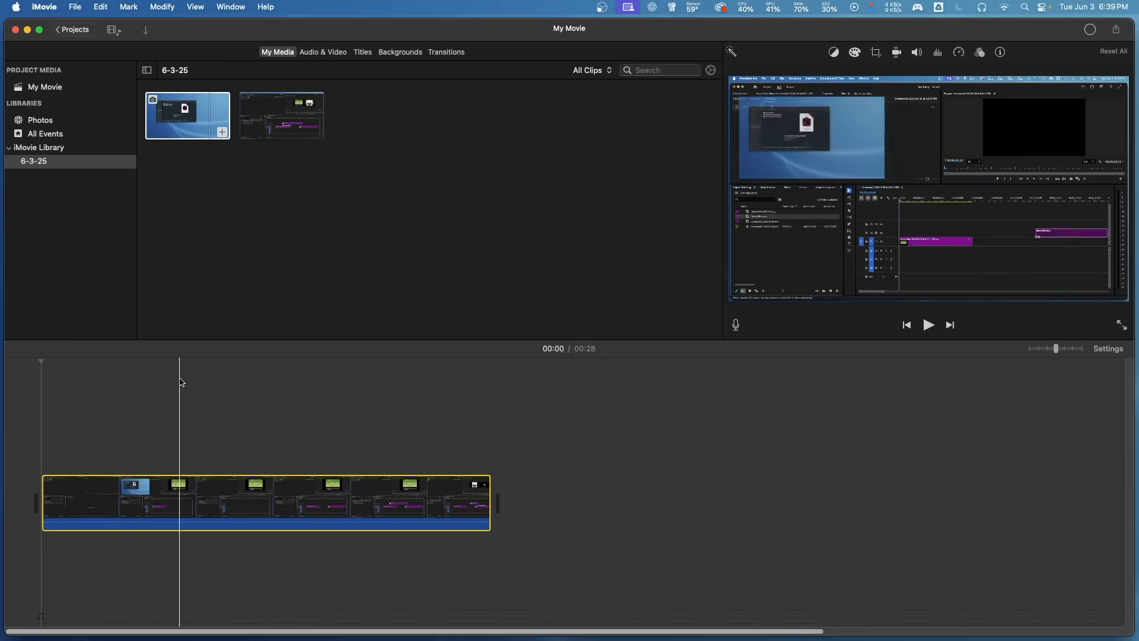
pyautogui.moveTo(187, 115); pyautogui.dragTo(132, 440)
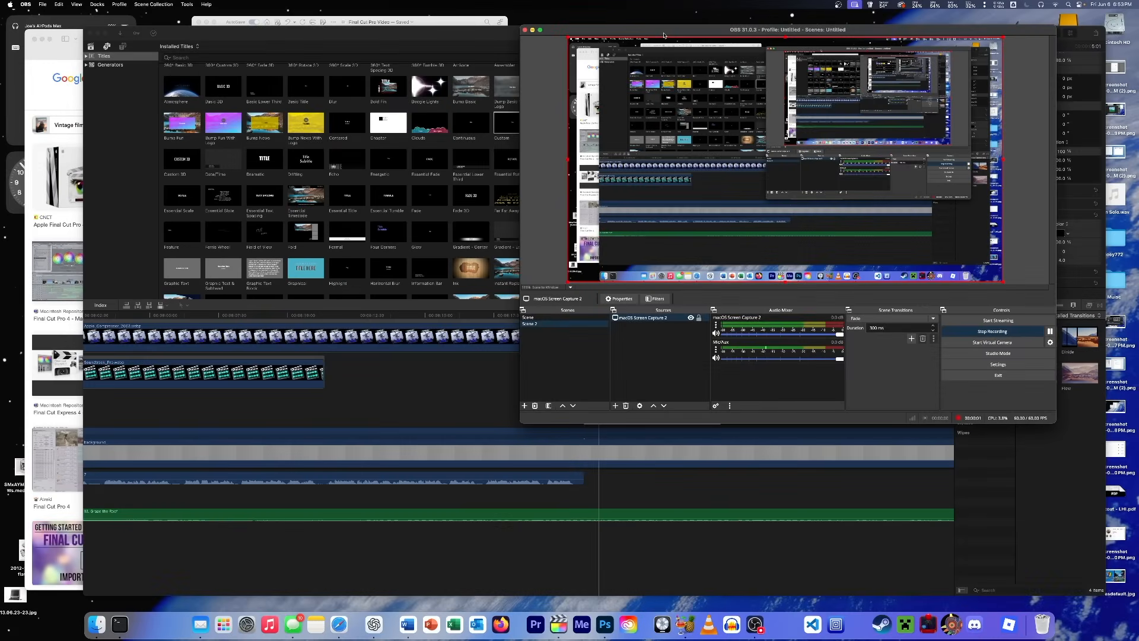
# Step: Return to Final Cut Pro, apply Cross Dissolve to both ends of the 2004 title, and play the result
pyautogui.doubleClick(664, 34)
pyautogui.click(580, 316)
pyautogui.press('space')
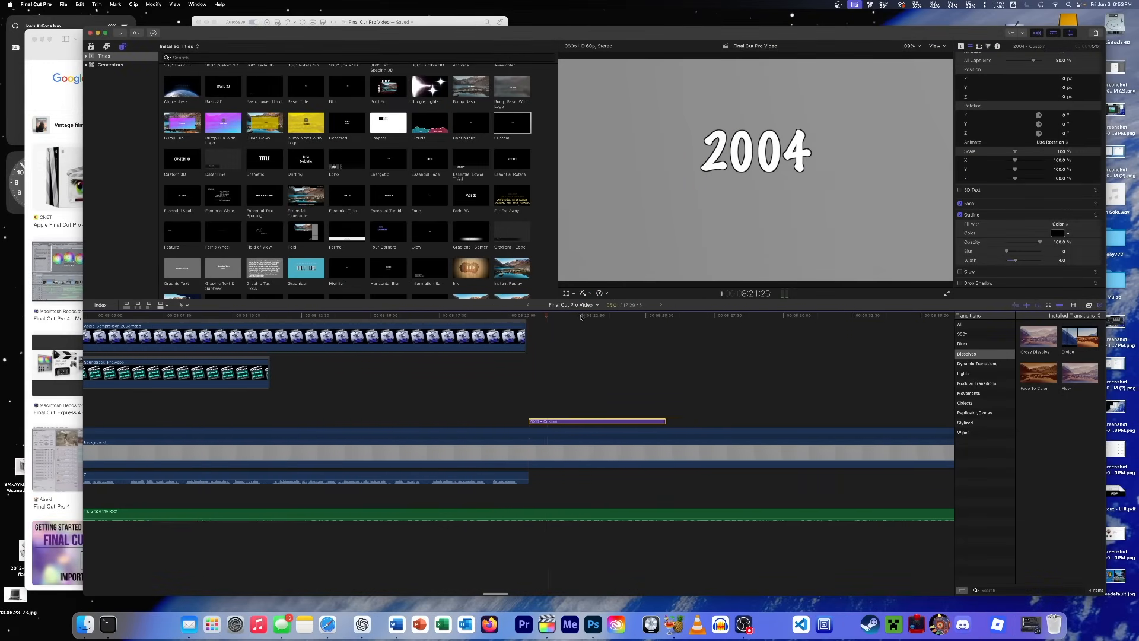
pyautogui.press('space')
pyautogui.moveTo(1035, 343); pyautogui.dragTo(575, 421)
pyautogui.click(516, 317)
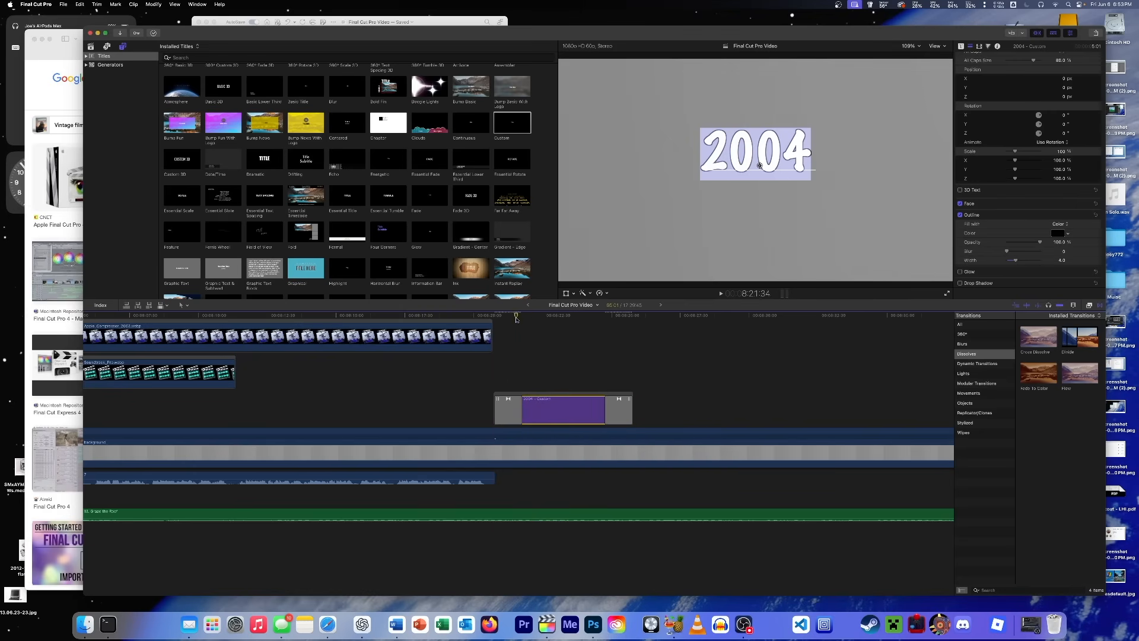
pyautogui.press('space')
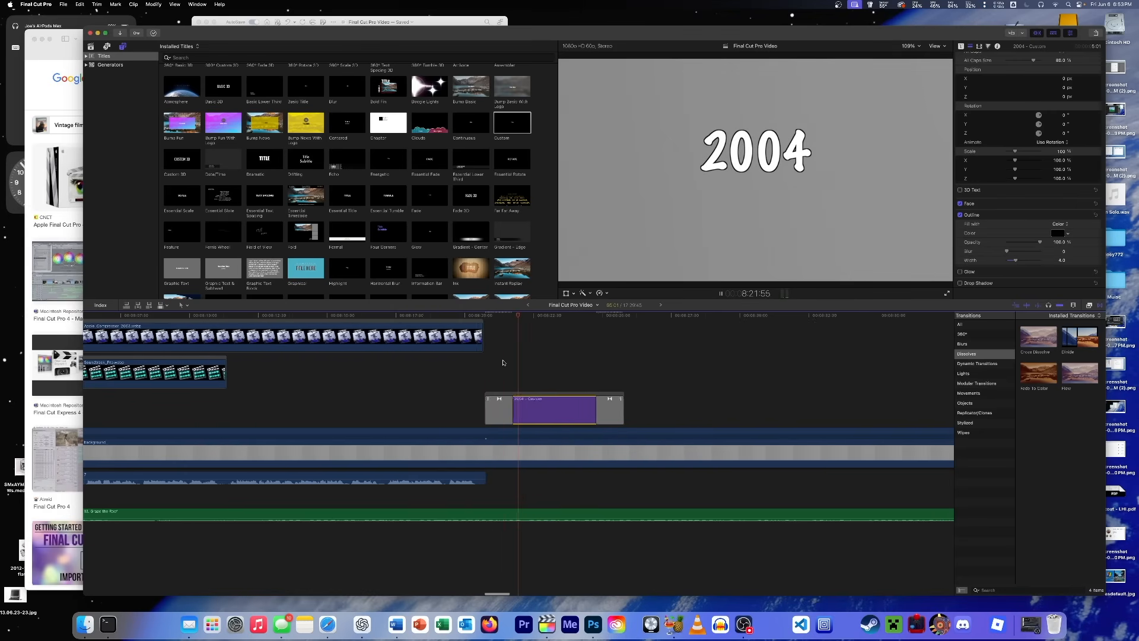
pyautogui.press('space')
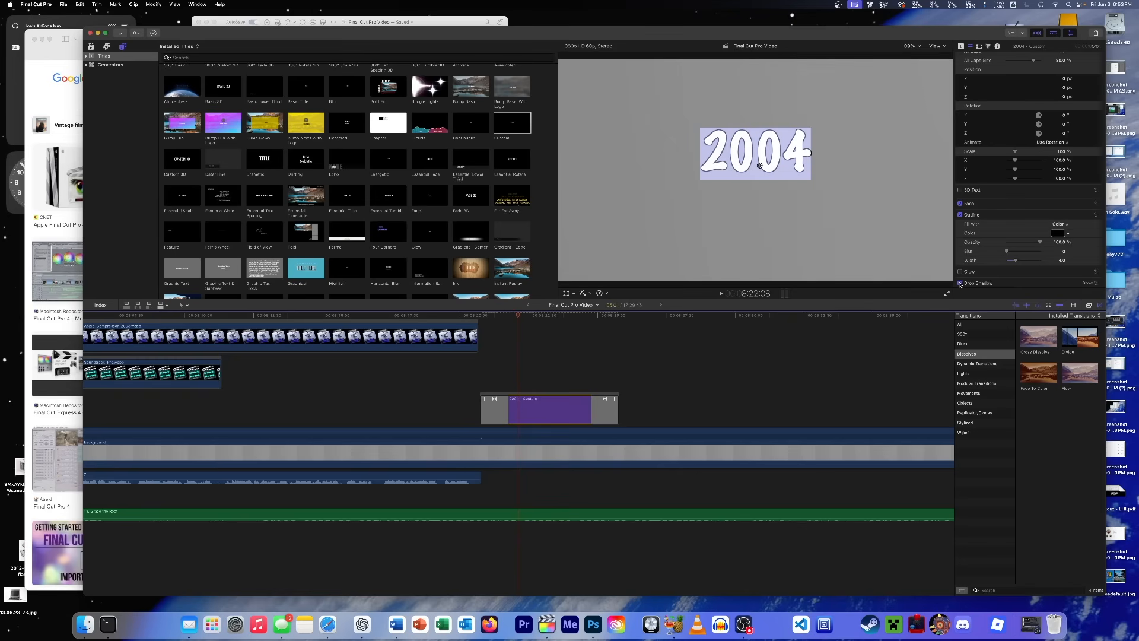
# Step: Give the 2004 title a drop shadow with 100% opacity and increase the shadow's distance
pyautogui.scroll(-3, 1068, 285)
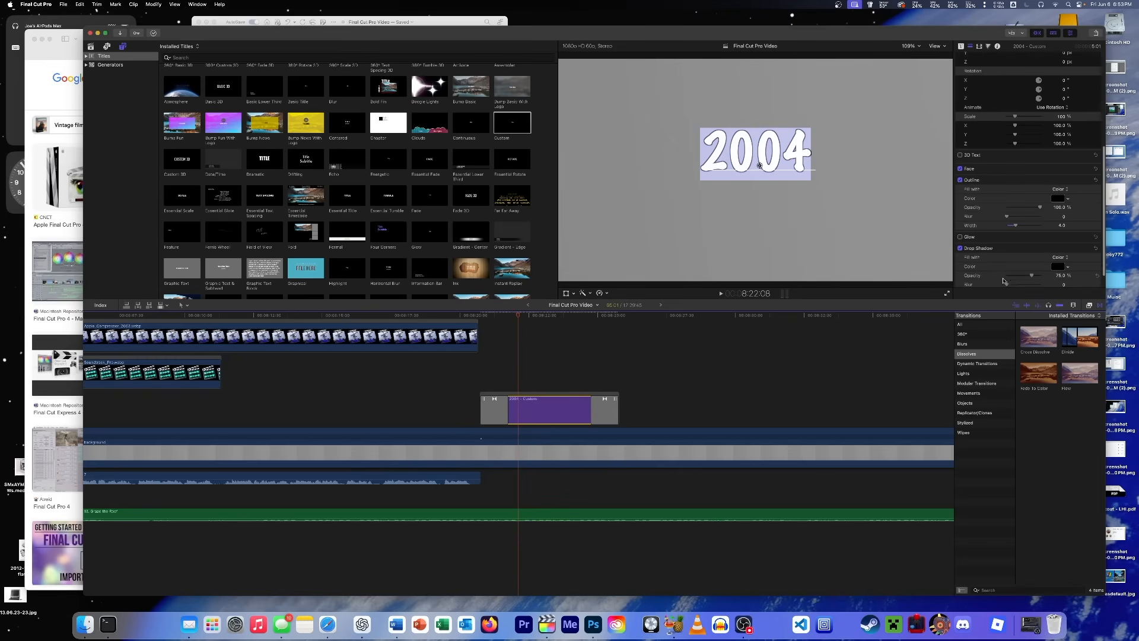
pyautogui.scroll(-2, 1009, 282)
pyautogui.moveTo(1035, 262); pyautogui.dragTo(1015, 277)
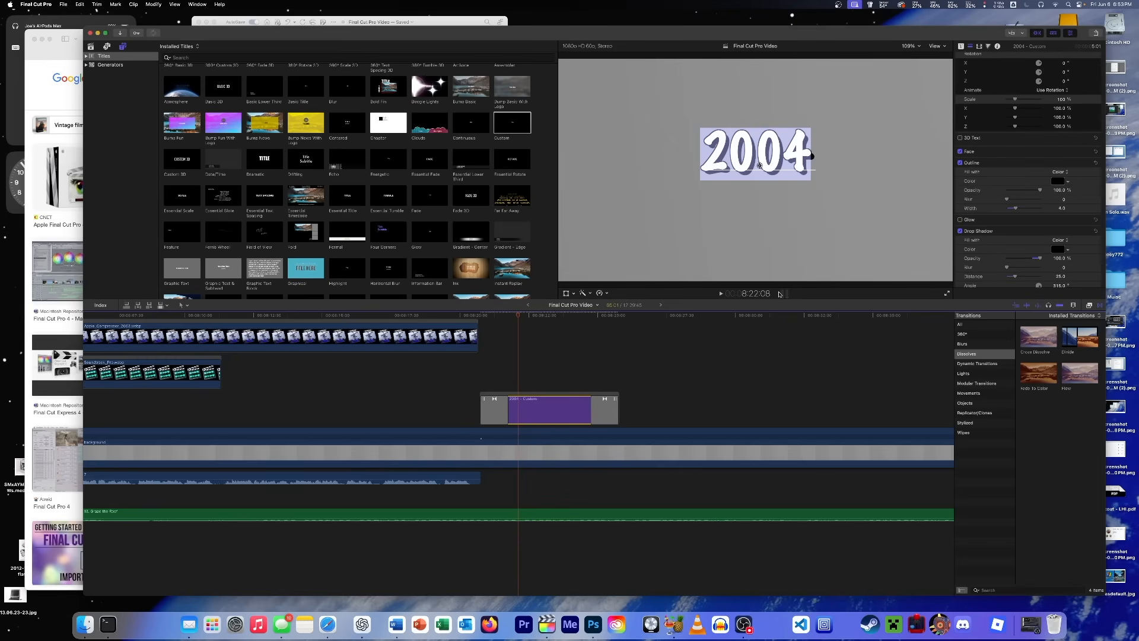
# Step: Preview the 2004 title's fades and shorten the cross dissolves at both of its ends
pyautogui.moveTo(518, 316); pyautogui.dragTo(495, 315)
pyautogui.click(507, 411)
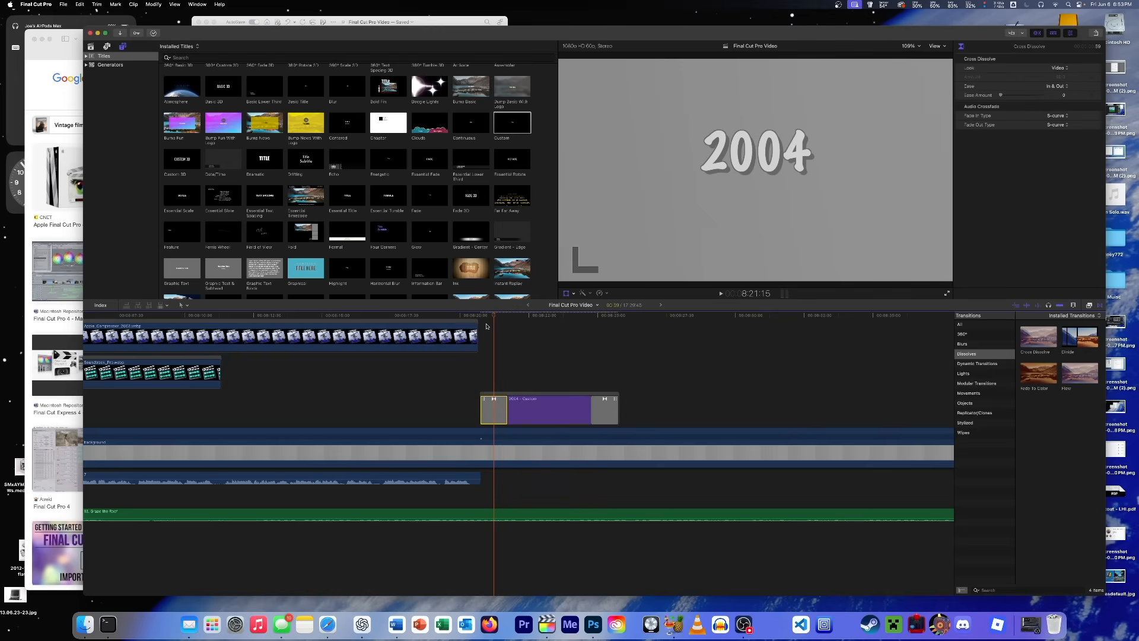
pyautogui.press('/')
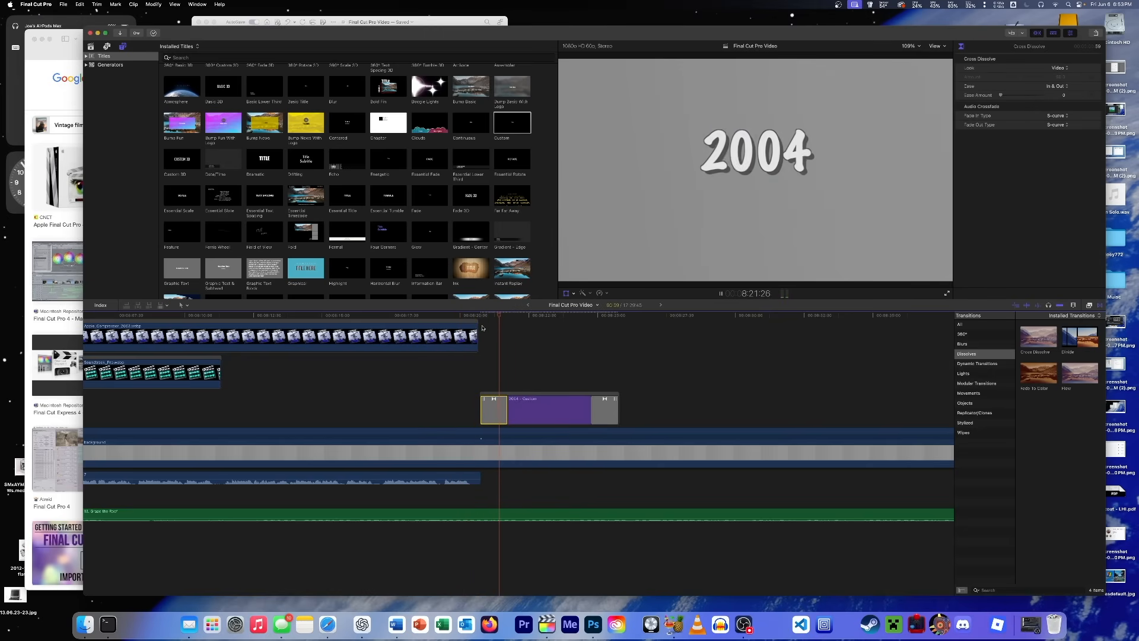
pyautogui.hscroll(2, 520, 378)
pyautogui.press('space')
pyautogui.press('space')
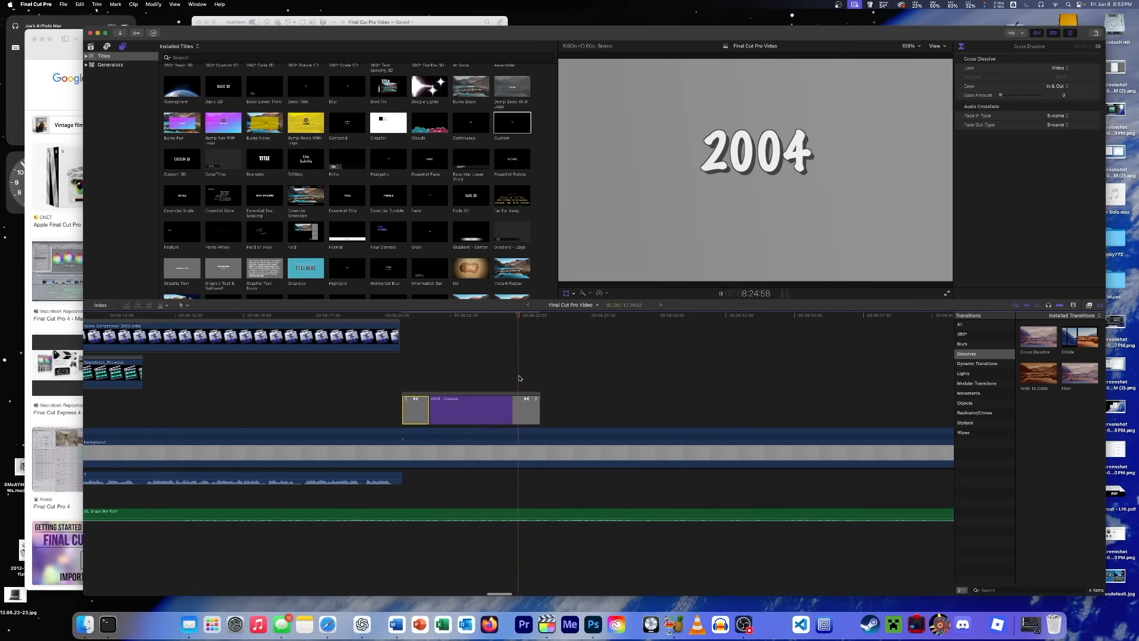
pyautogui.moveTo(500, 414); pyautogui.dragTo(508, 413)
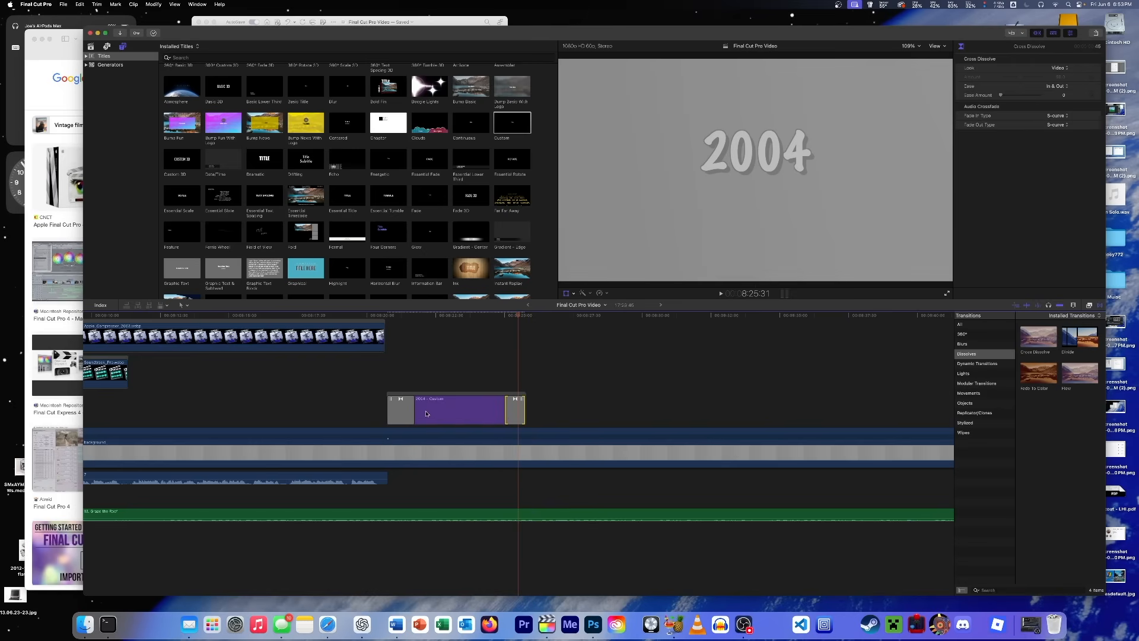
pyautogui.moveTo(413, 409); pyautogui.dragTo(405, 410)
# Step: Play past the 2004 title and add narration clip 8 below the background, starting near the title's end
pyautogui.click(743, 624)
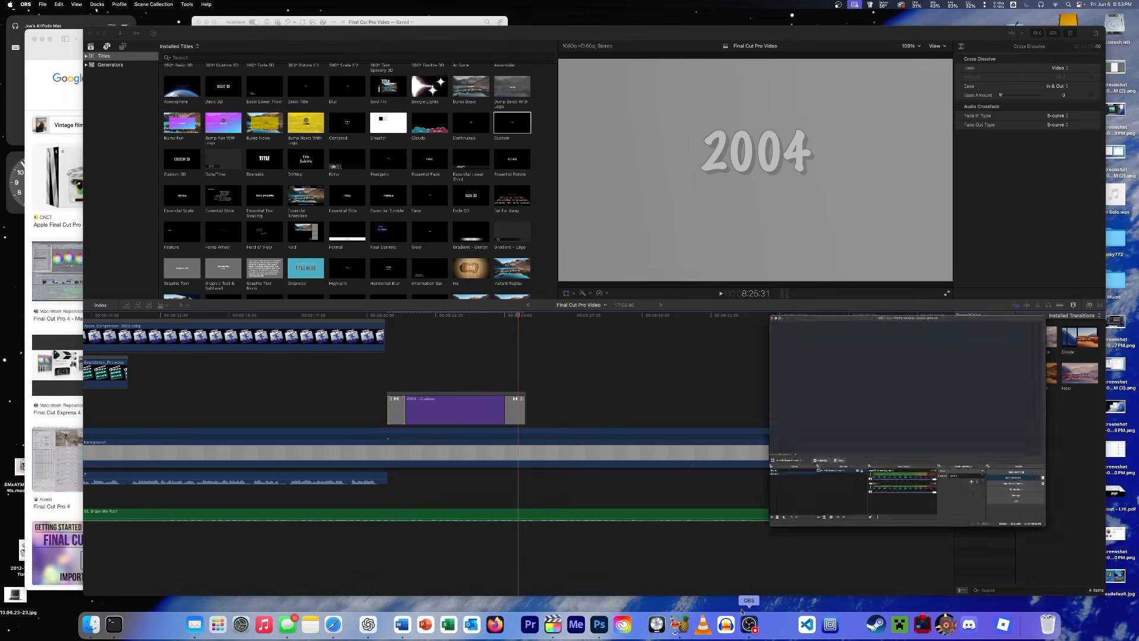
pyautogui.click(532, 30)
pyautogui.click(490, 340)
pyautogui.press('space')
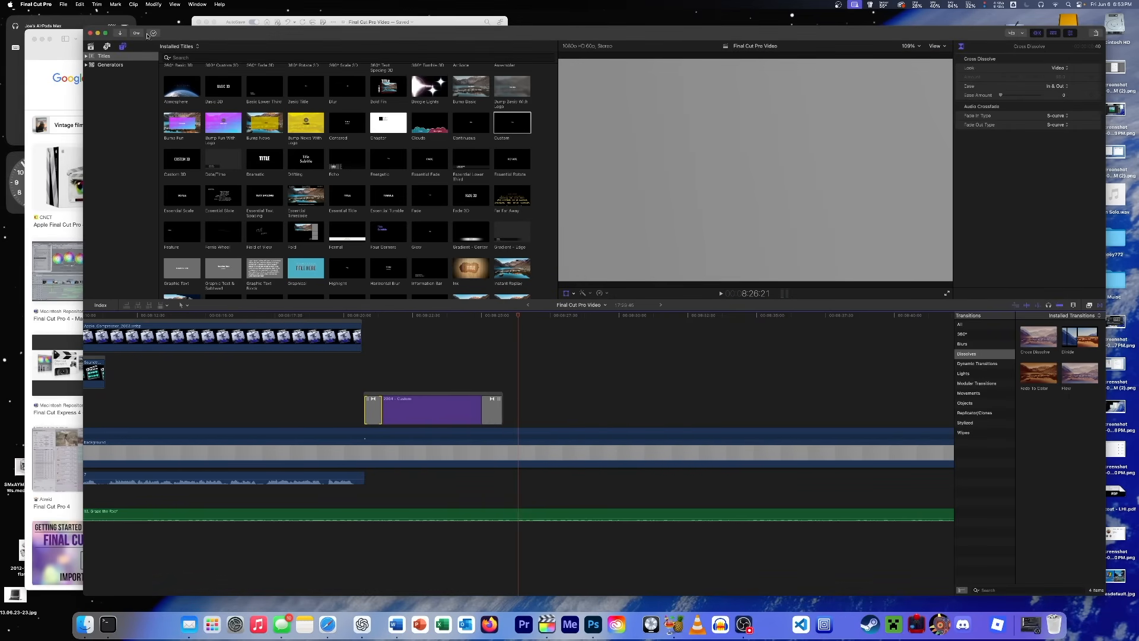
pyautogui.click(91, 46)
pyautogui.moveTo(372, 149); pyautogui.dragTo(473, 478)
# Step: Remove the dissolve at the end of the 2004 title and trim the title to end just after narration clip 8 starts
pyautogui.click(498, 411)
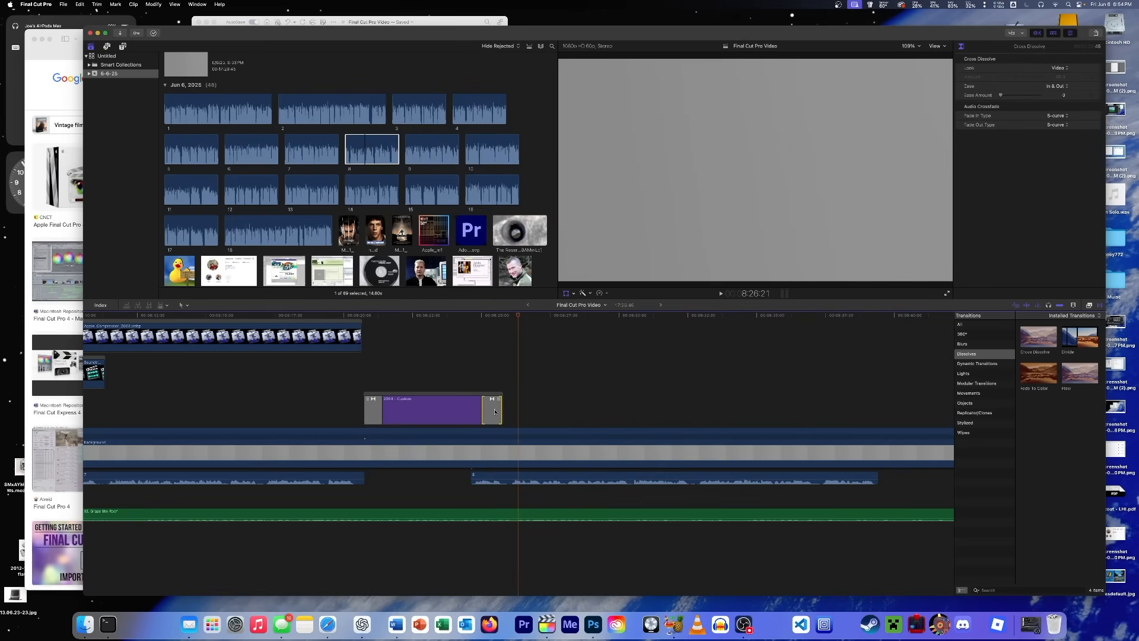
pyautogui.press('Delete')
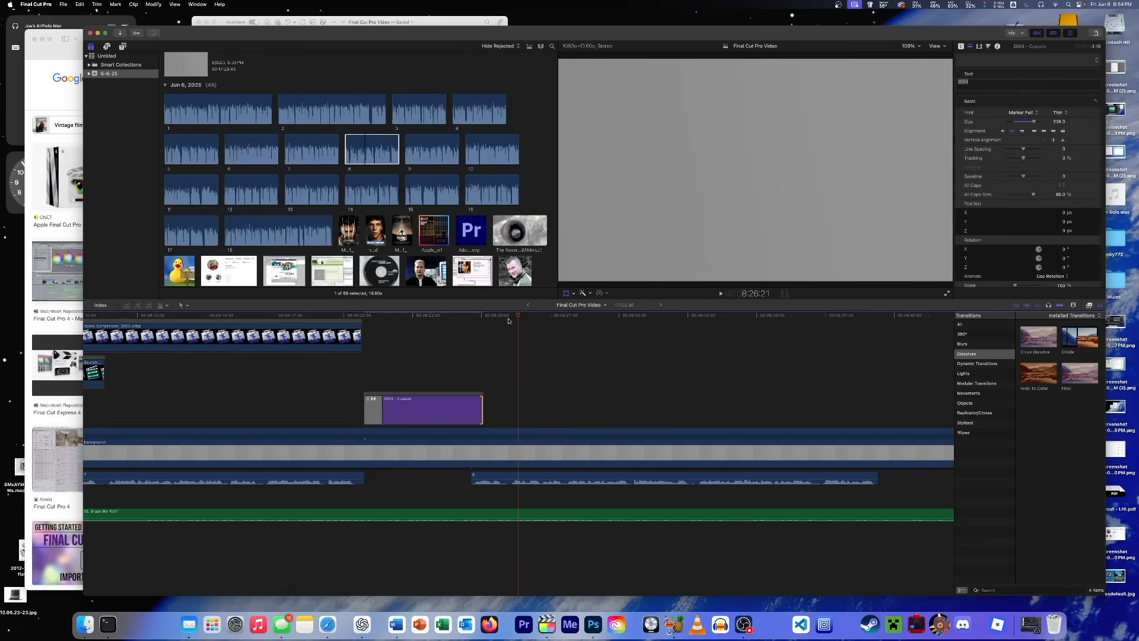
pyautogui.moveTo(462, 319); pyautogui.dragTo(439, 323)
pyautogui.press('space')
# Step: Apply a new Cross Dissolve to the trimmed end of the 2004 title and play back the fade-out
pyautogui.moveTo(1033, 341); pyautogui.dragTo(471, 404)
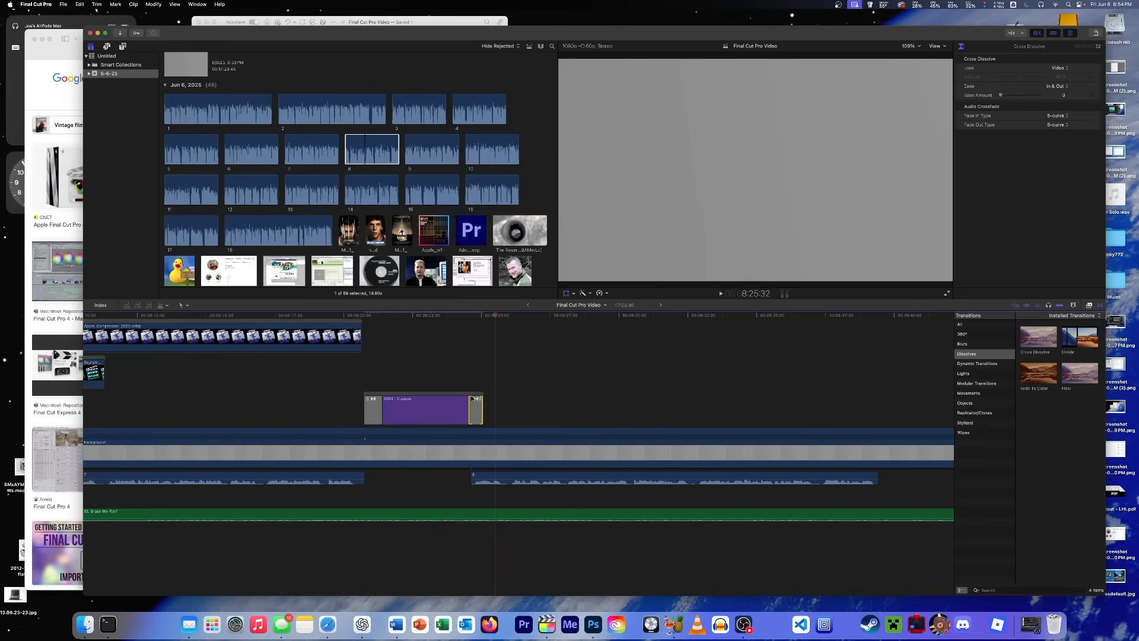
pyautogui.click(446, 327)
pyautogui.press('space')
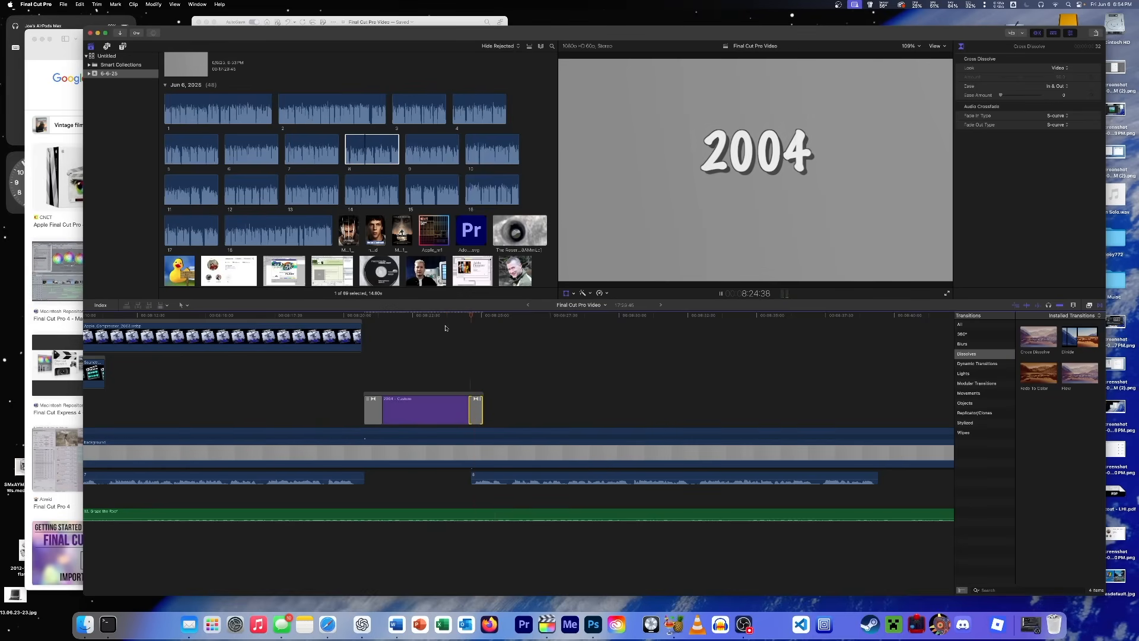
pyautogui.press('space')
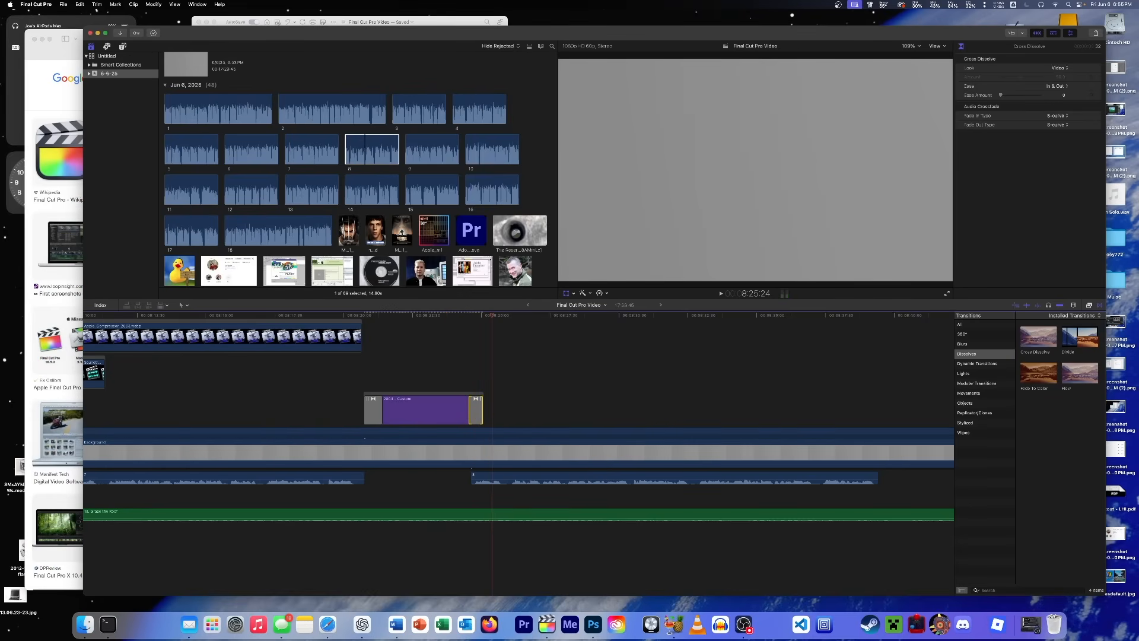
# Step: Place the motorcycle editing screenshot on the timeline just after the 2004 title and play it with the narration
pyautogui.moveTo(1138, 528); pyautogui.dragTo(490, 412)
pyautogui.press('space')
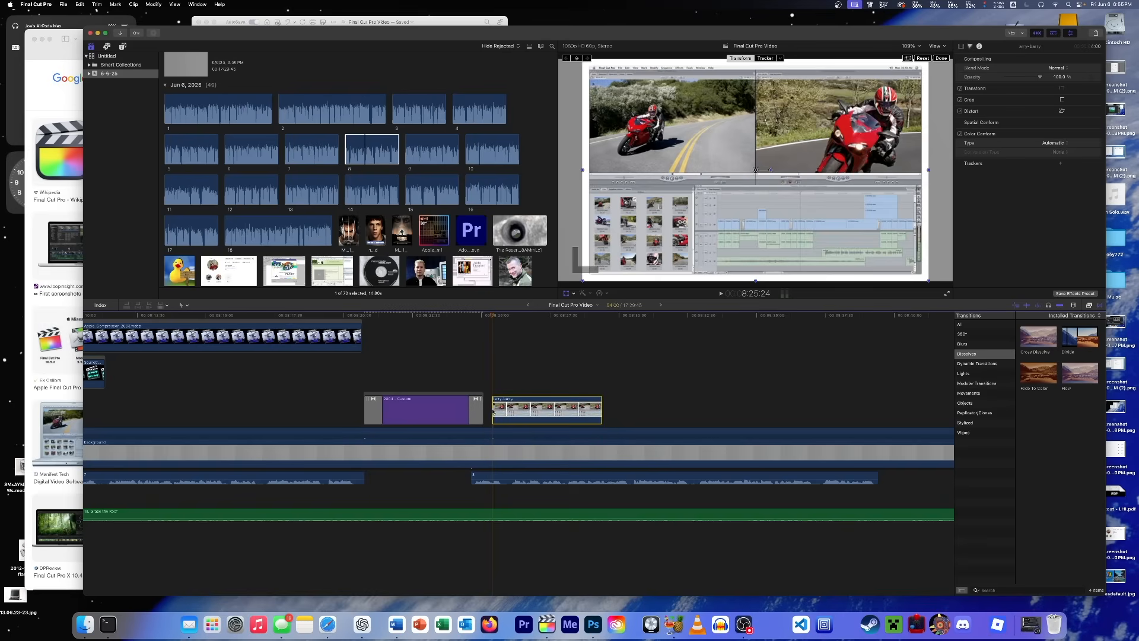
pyautogui.hotkey('shift', 't')
pyautogui.press('space')
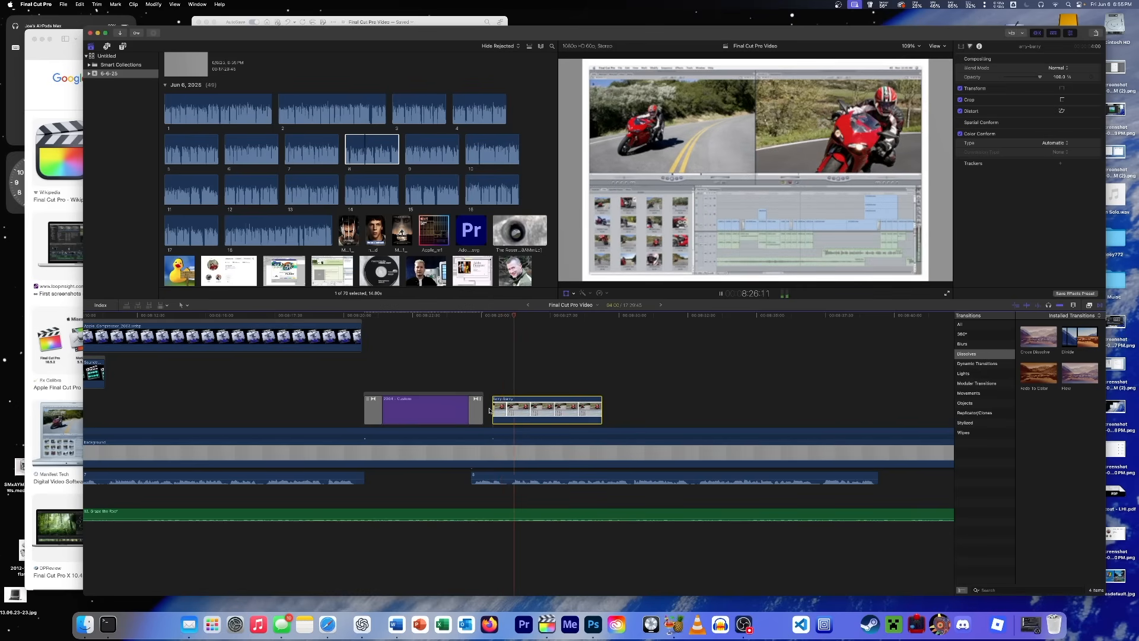
pyautogui.press('space')
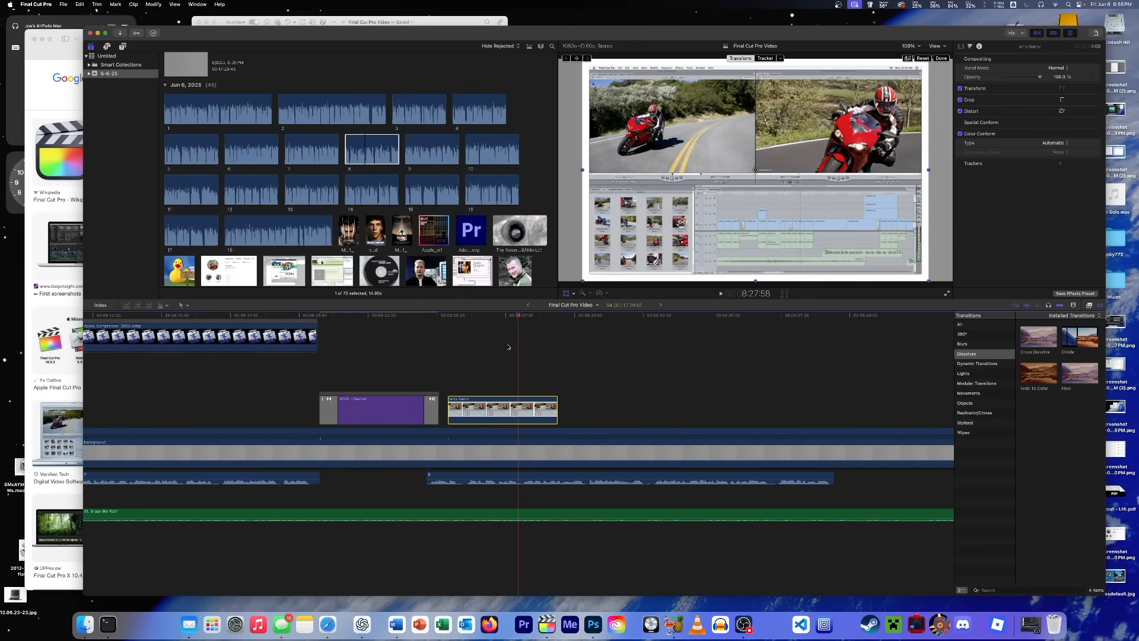
pyautogui.press('space')
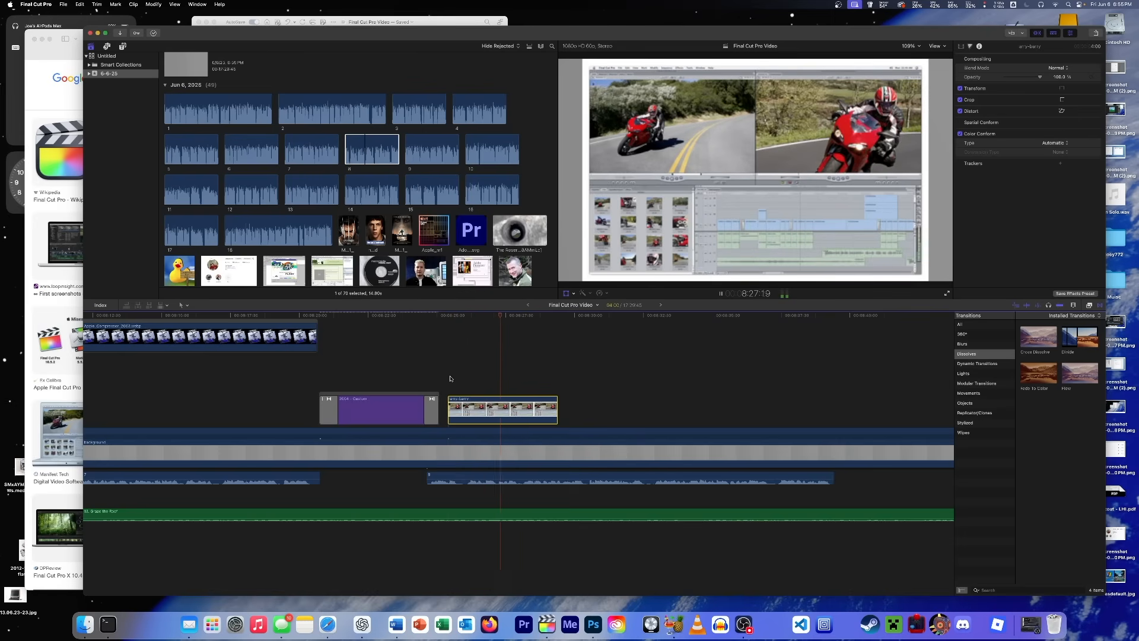
# Step: Append "(4.5/HD)" to the 2004 title's text and play the section from the title onward
pyautogui.click(365, 405)
pyautogui.press('space')
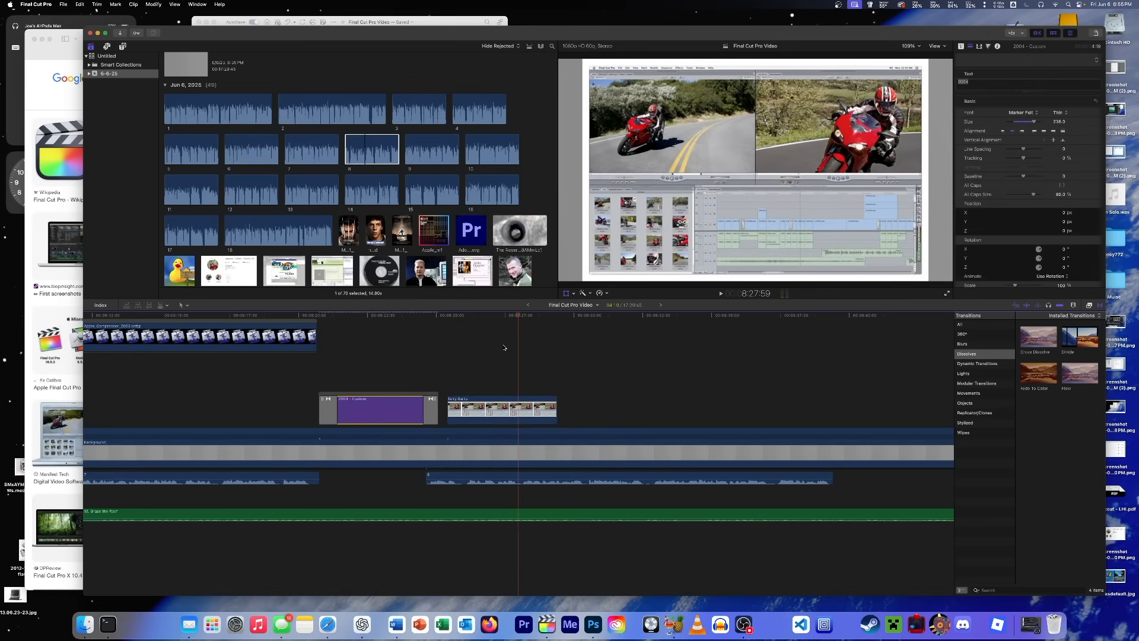
pyautogui.moveTo(516, 314); pyautogui.dragTo(363, 333)
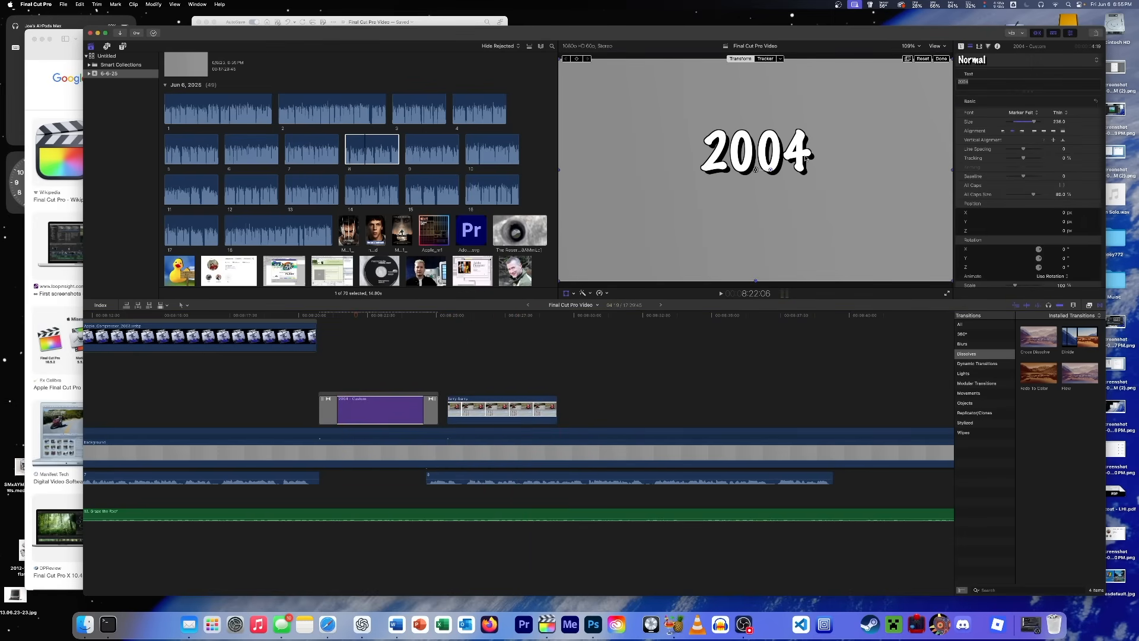
pyautogui.doubleClick(806, 158)
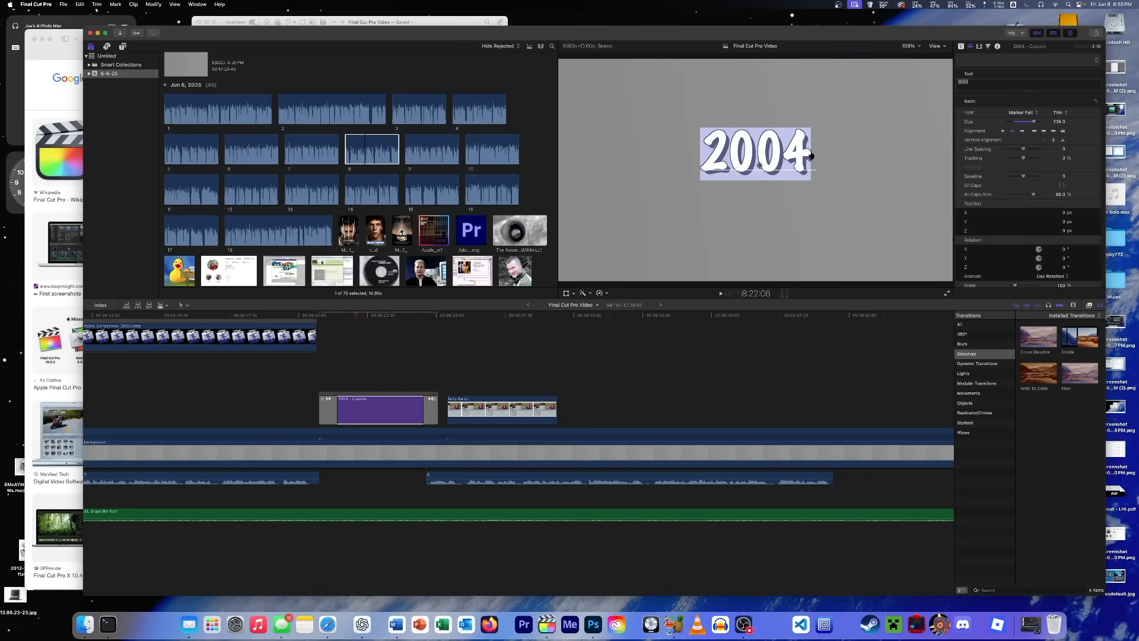
pyautogui.click(810, 156)
pyautogui.write('(')
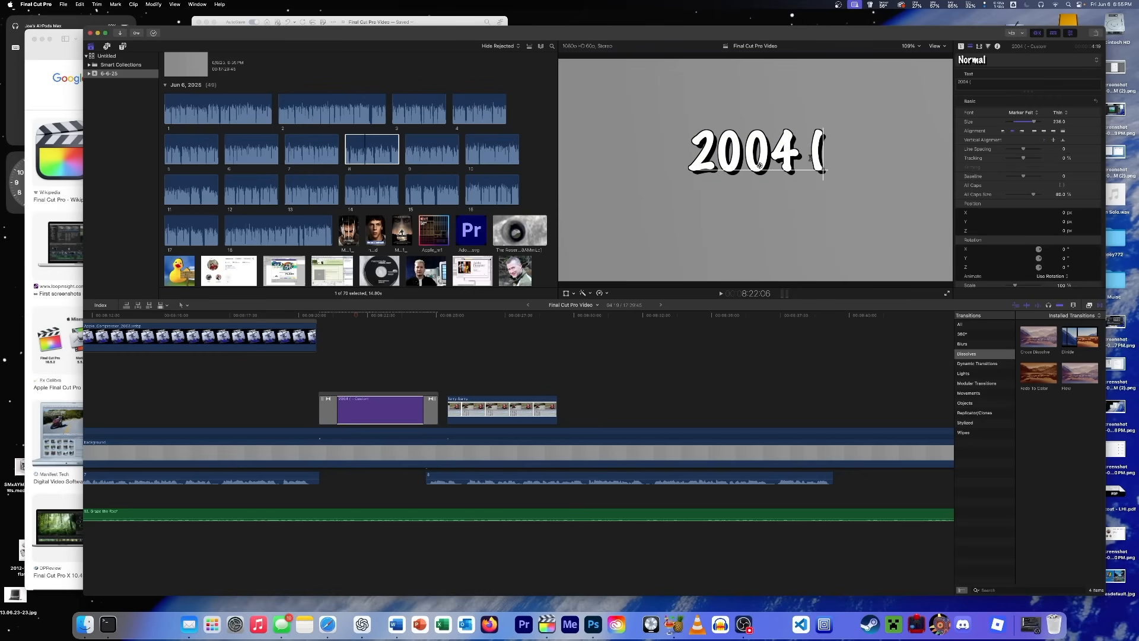
pyautogui.write('4.5')
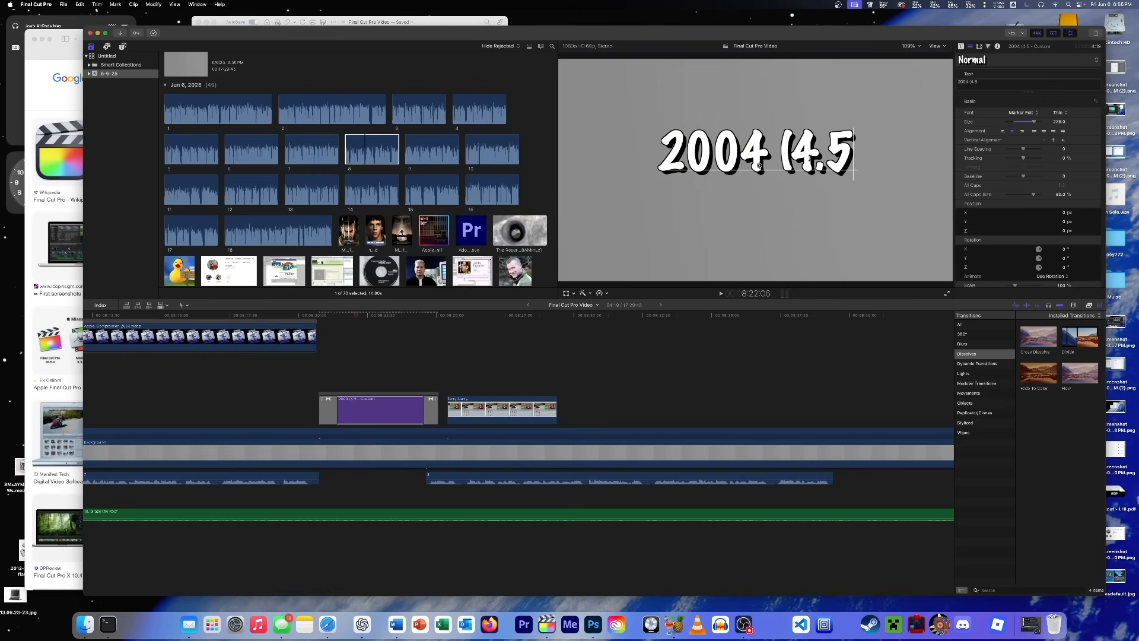
pyautogui.write('/HD0')
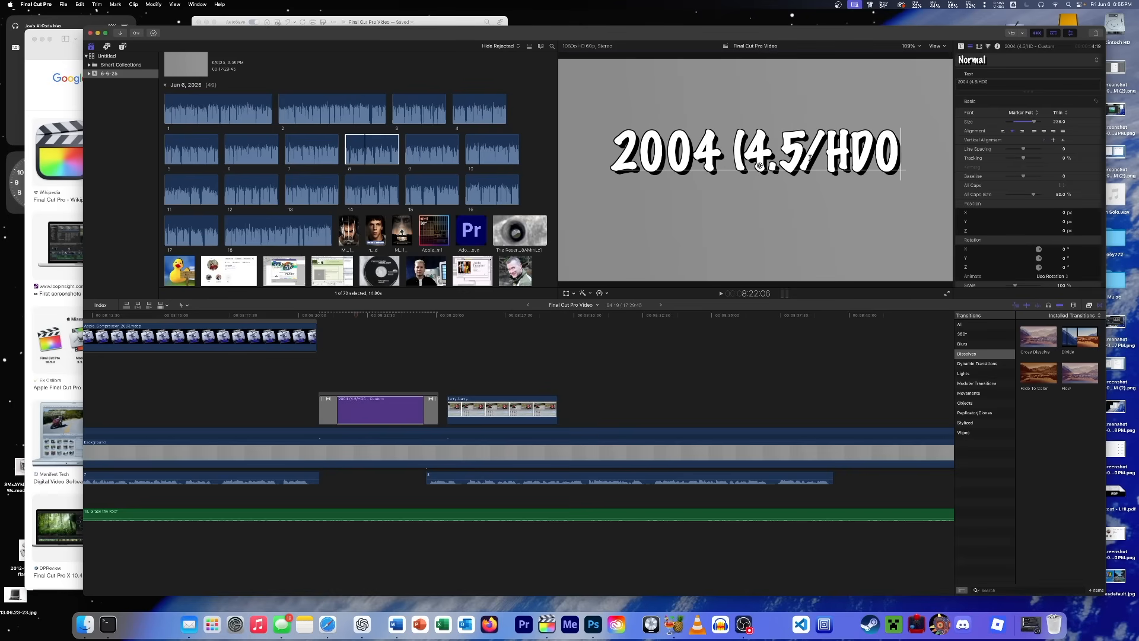
pyautogui.press('BackSpace')
pyautogui.write(')')
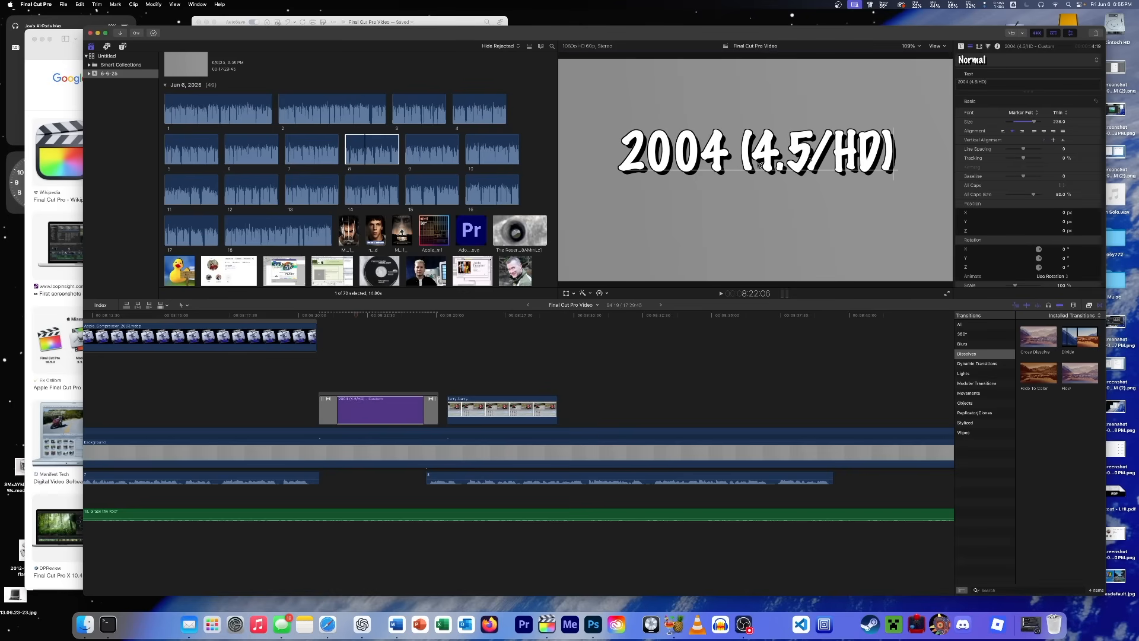
pyautogui.click(358, 316)
pyautogui.press('space')
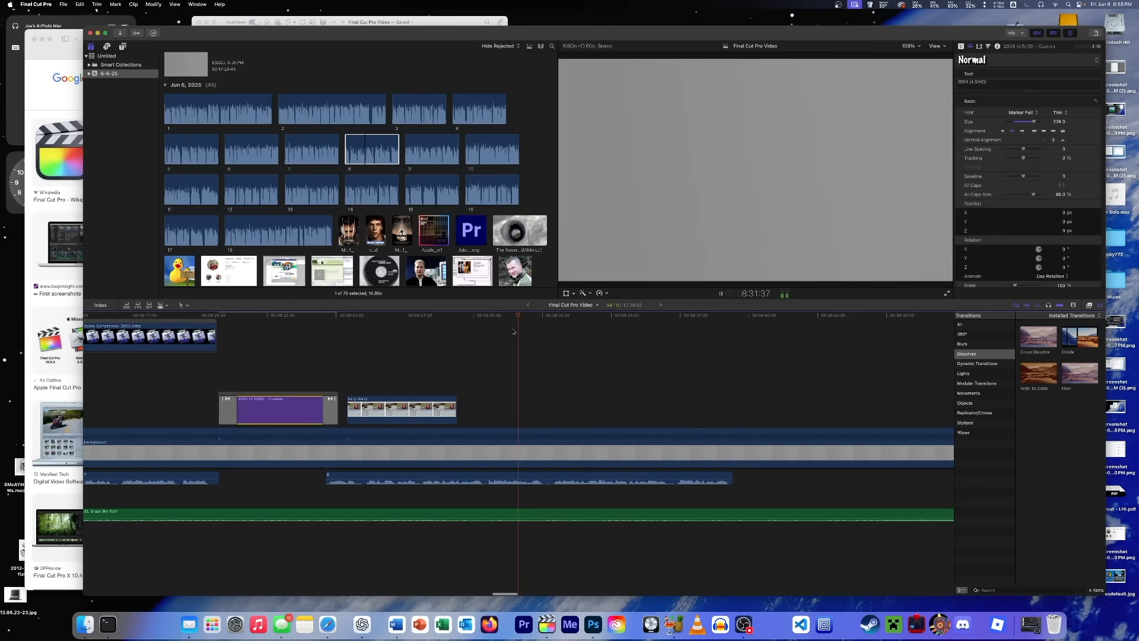
# Step: Lengthen the motorcycle editing screenshot slightly and place the HD vs SD resolution comparison image directly after it on the timeline
pyautogui.moveTo(449, 411); pyautogui.dragTo(455, 411)
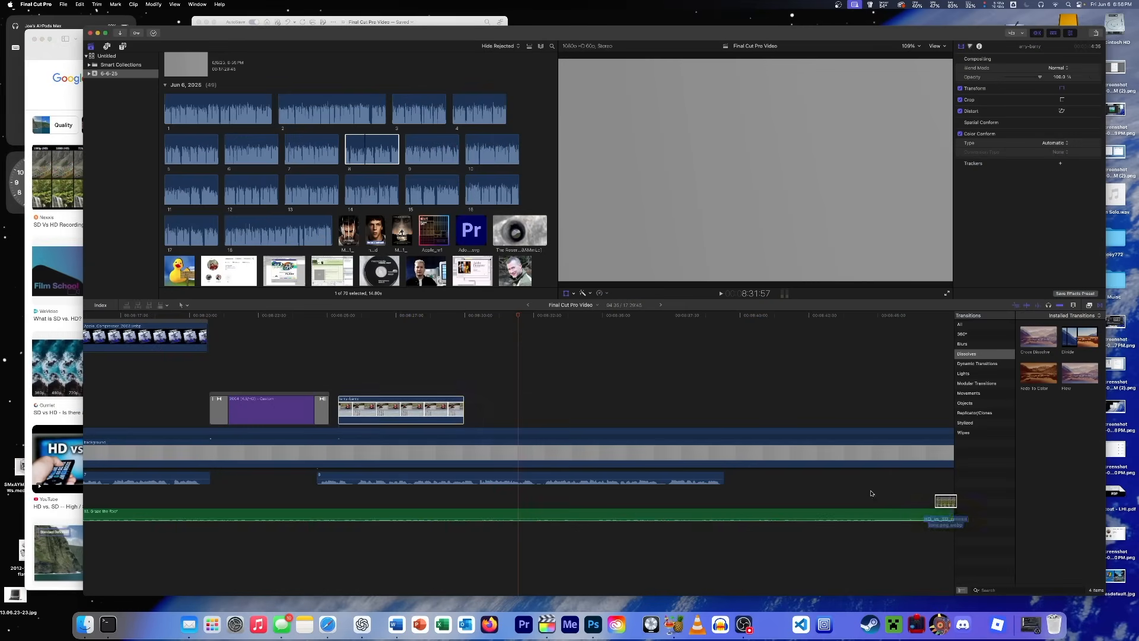
pyautogui.moveTo(57, 456); pyautogui.dragTo(468, 412)
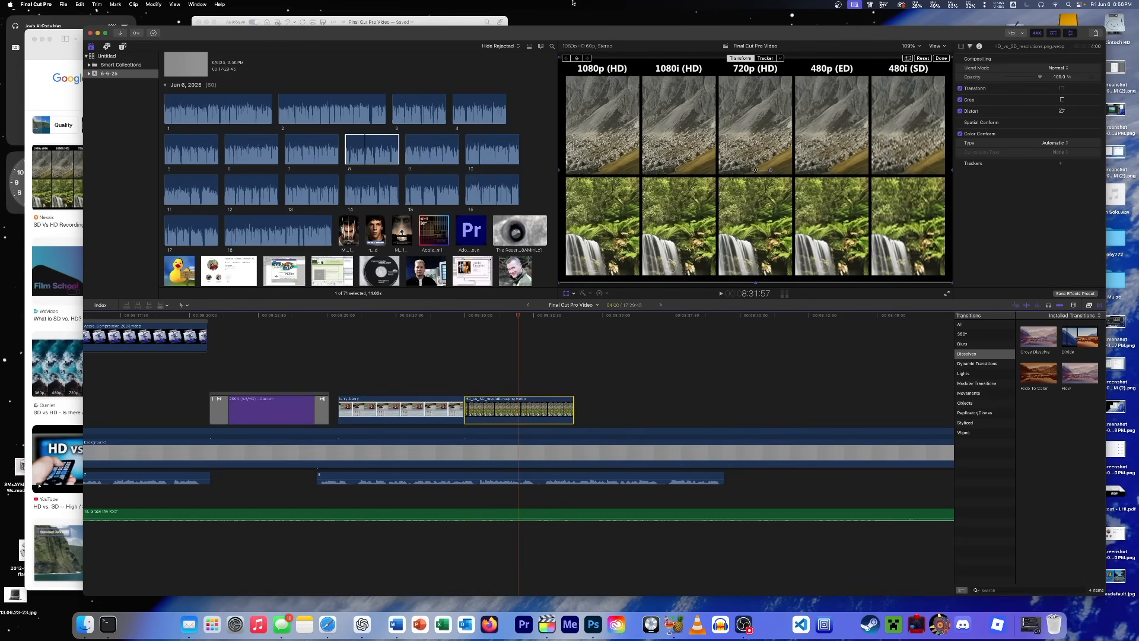
# Step: Try to shrink the resolution comparison image from its corner and set the viewer's zoom to 100%
pyautogui.moveTo(559, 61); pyautogui.dragTo(597, 67)
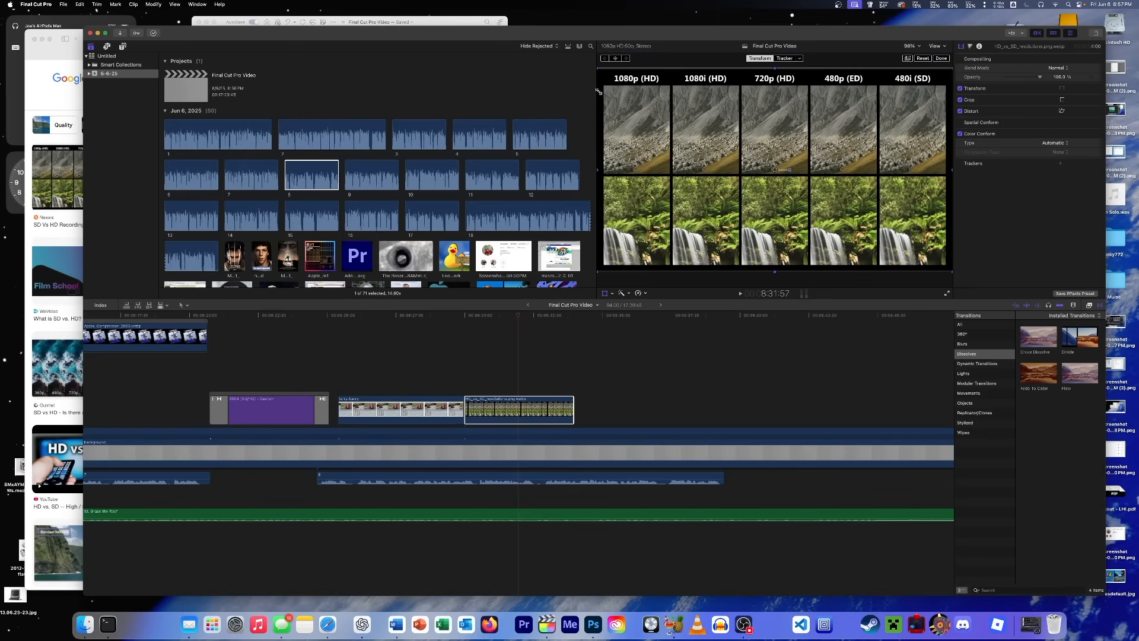
pyautogui.moveTo(597, 91)
pyautogui.mouseDown()
pyautogui.moveTo(579, 89)
pyautogui.moveTo(595, 95)
pyautogui.mouseUp()
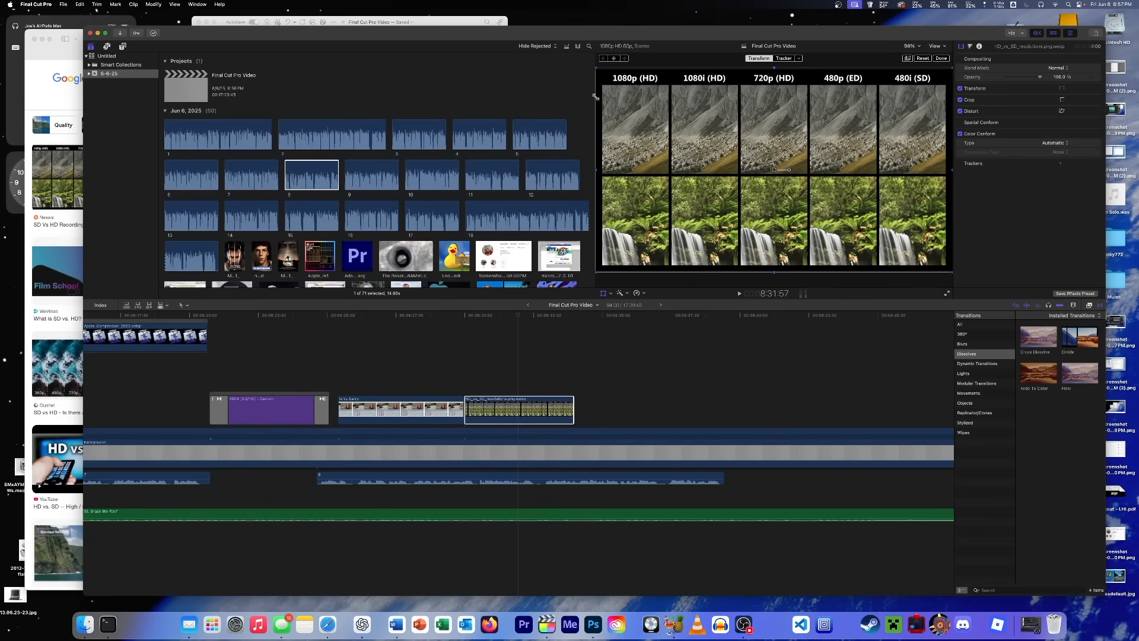
pyautogui.moveTo(595, 97); pyautogui.dragTo(591, 101)
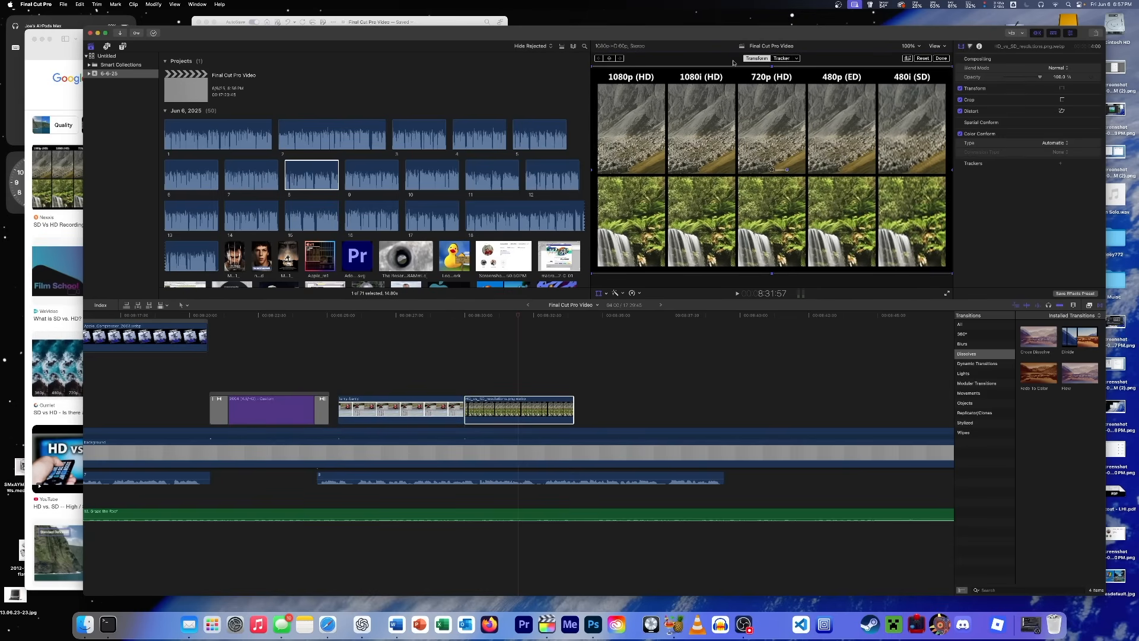
pyautogui.click(937, 52)
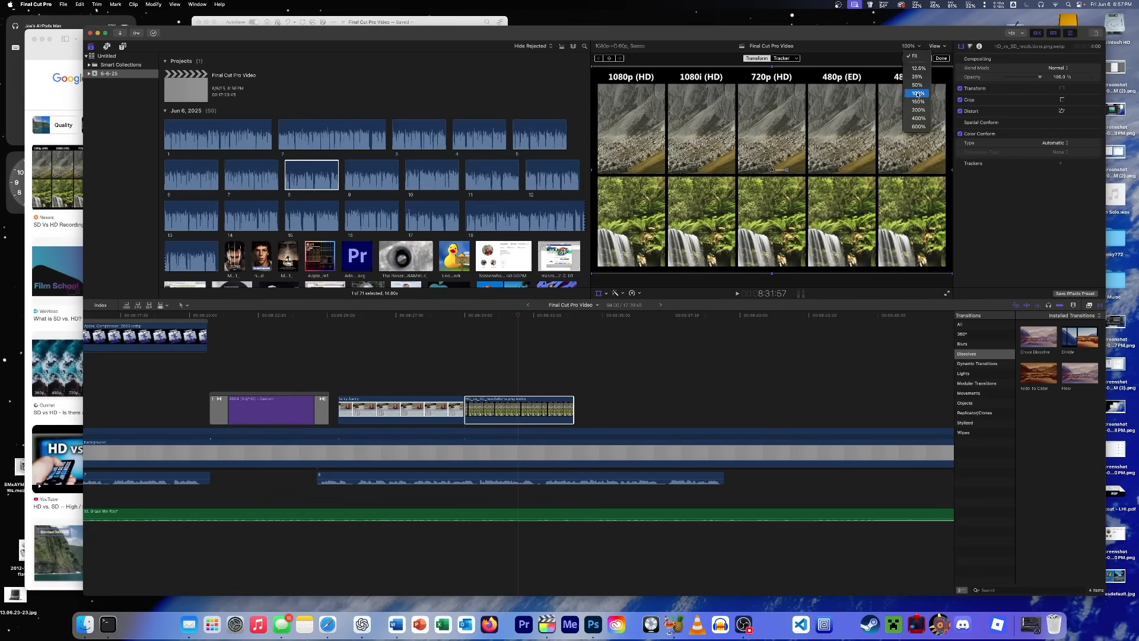
pyautogui.click(905, 95)
pyautogui.click(918, 48)
pyautogui.click(912, 48)
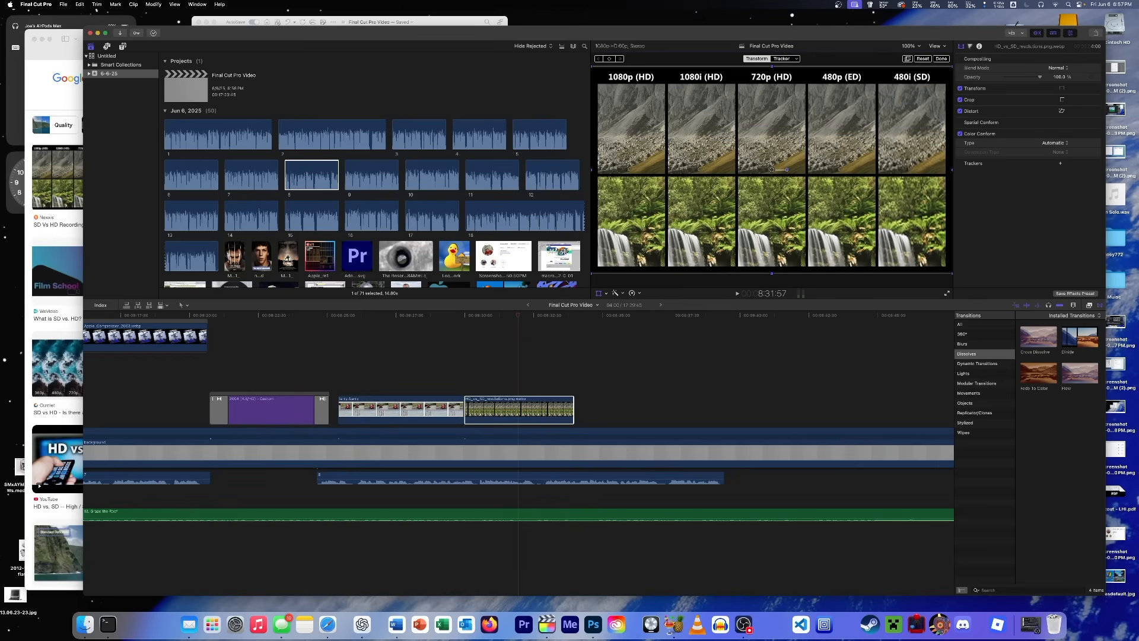
# Step: Enlarge the viewer, set its zoom to 100% and scale the resolution comparison image down to about three quarters of the frame
pyautogui.click(593, 360)
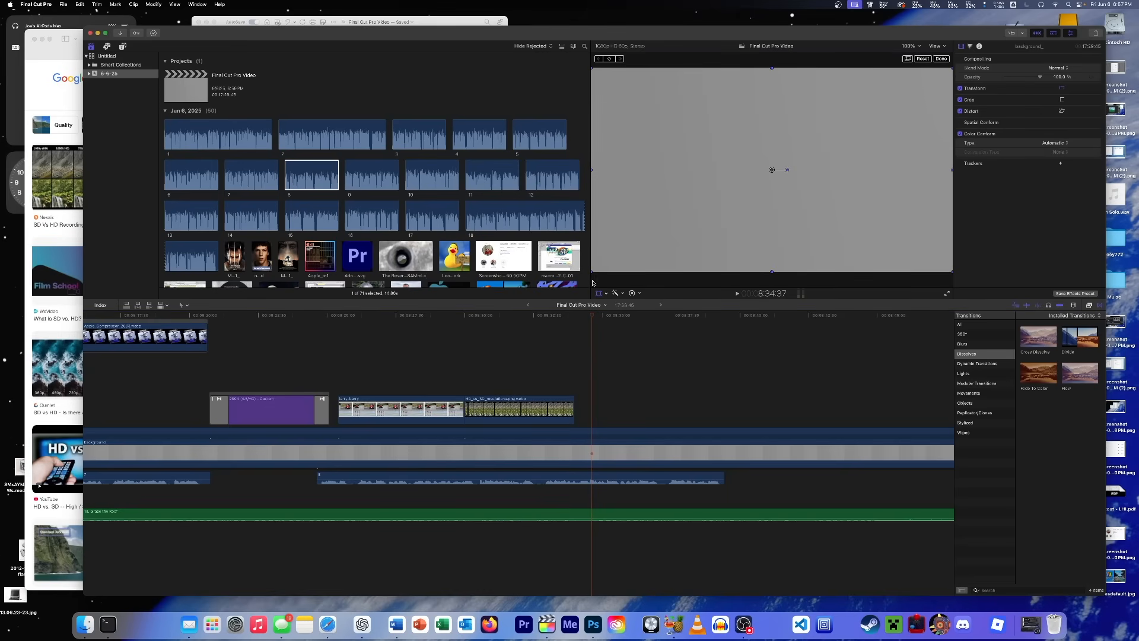
pyautogui.moveTo(587, 299); pyautogui.dragTo(542, 292)
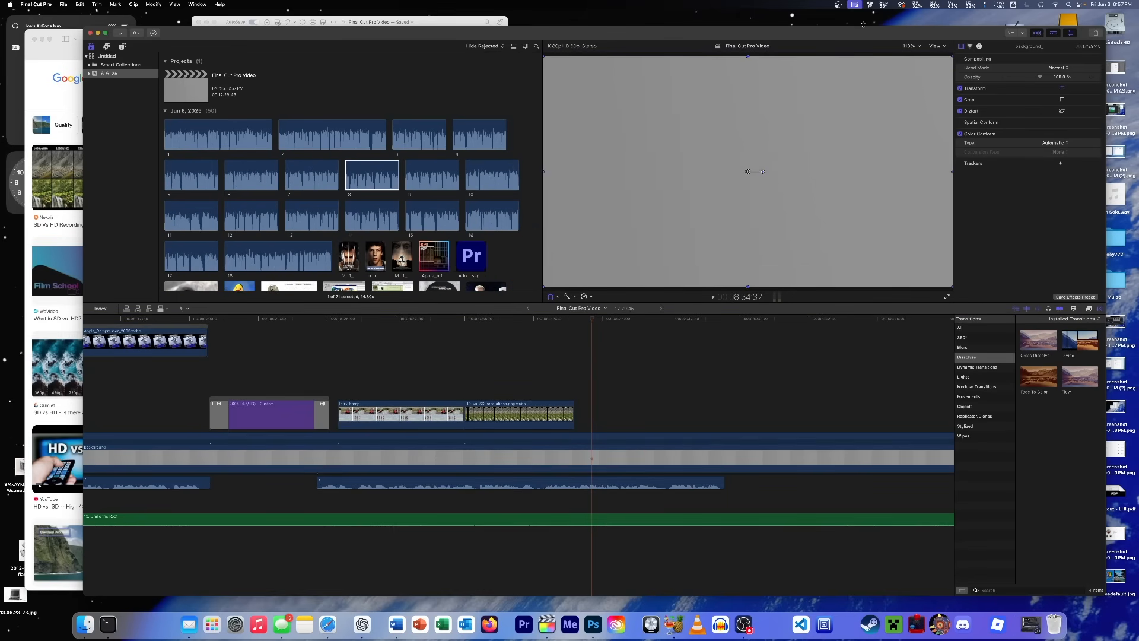
pyautogui.click(910, 46)
pyautogui.click(911, 93)
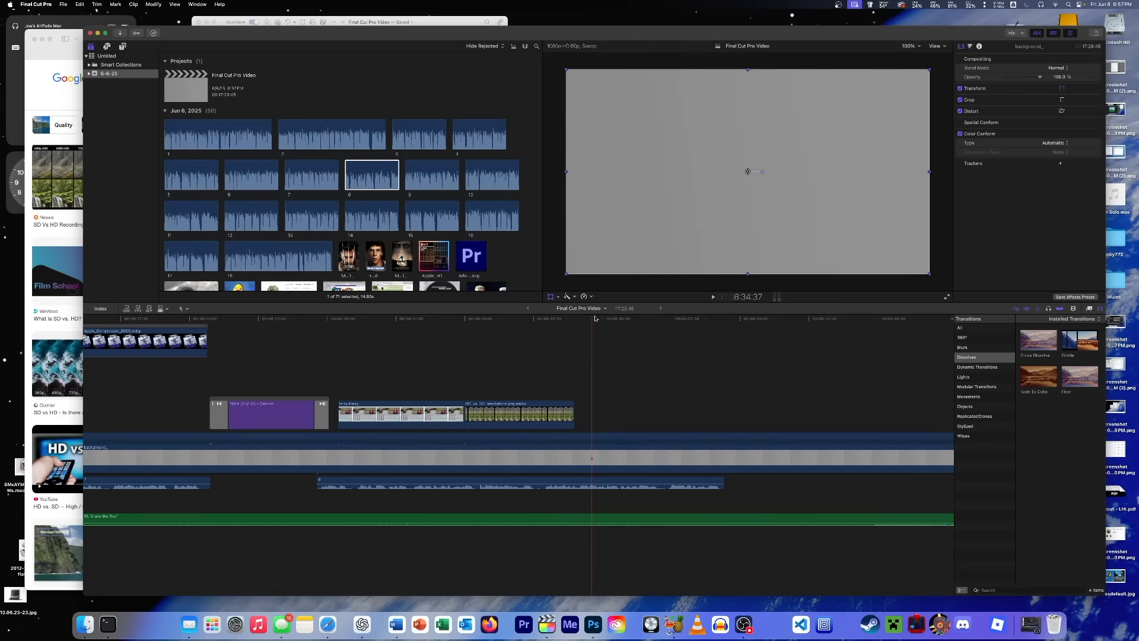
pyautogui.moveTo(591, 321); pyautogui.dragTo(539, 321)
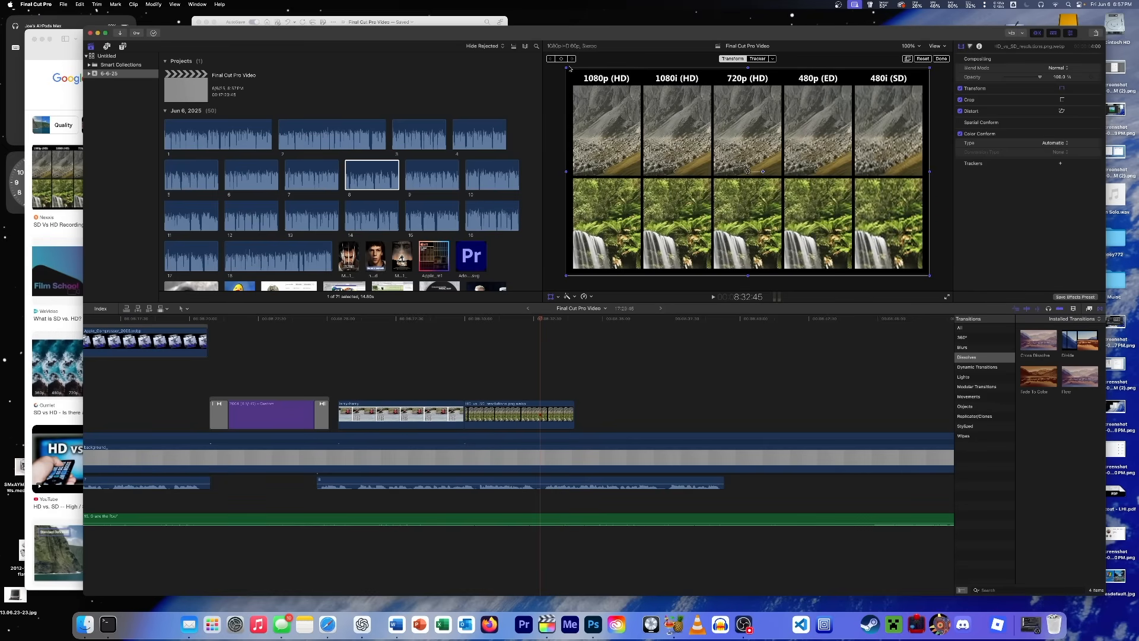
pyautogui.moveTo(564, 67); pyautogui.dragTo(613, 94)
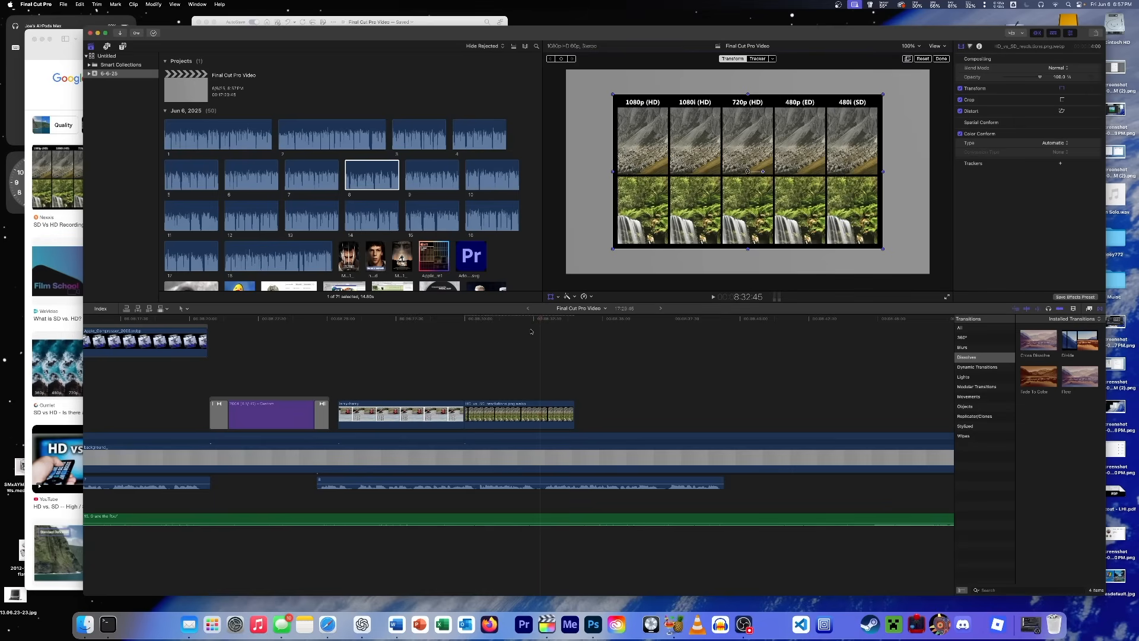
# Step: Play the resolution comparison image with the narration from the start of its clip
pyautogui.moveTo(539, 321); pyautogui.dragTo(463, 321)
pyautogui.press('space')
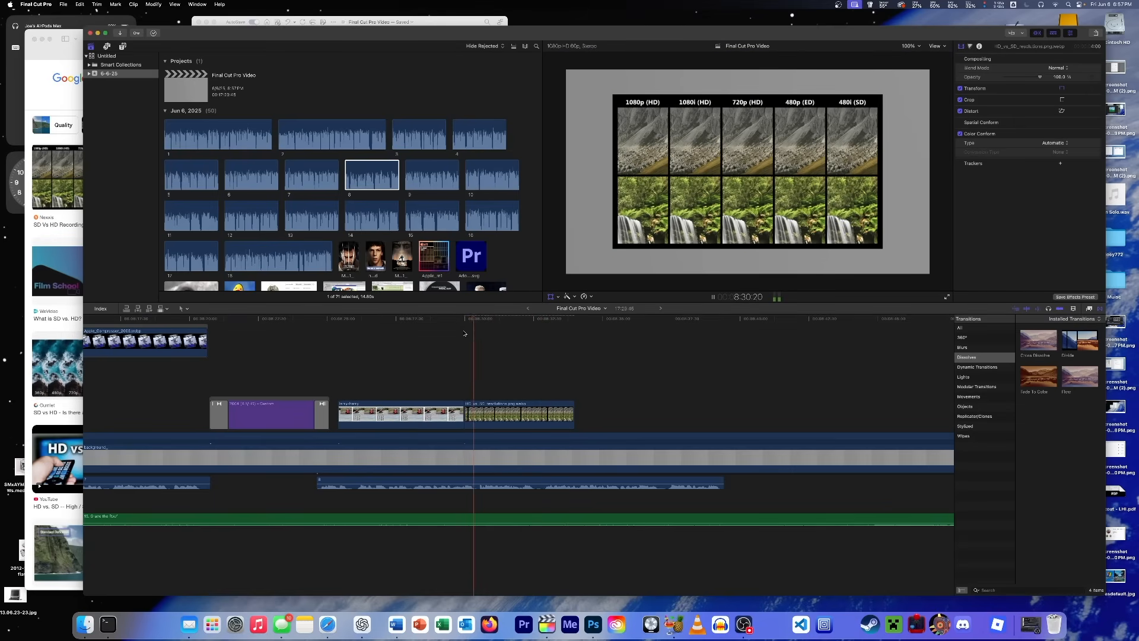
pyautogui.hscroll(3, 553, 417)
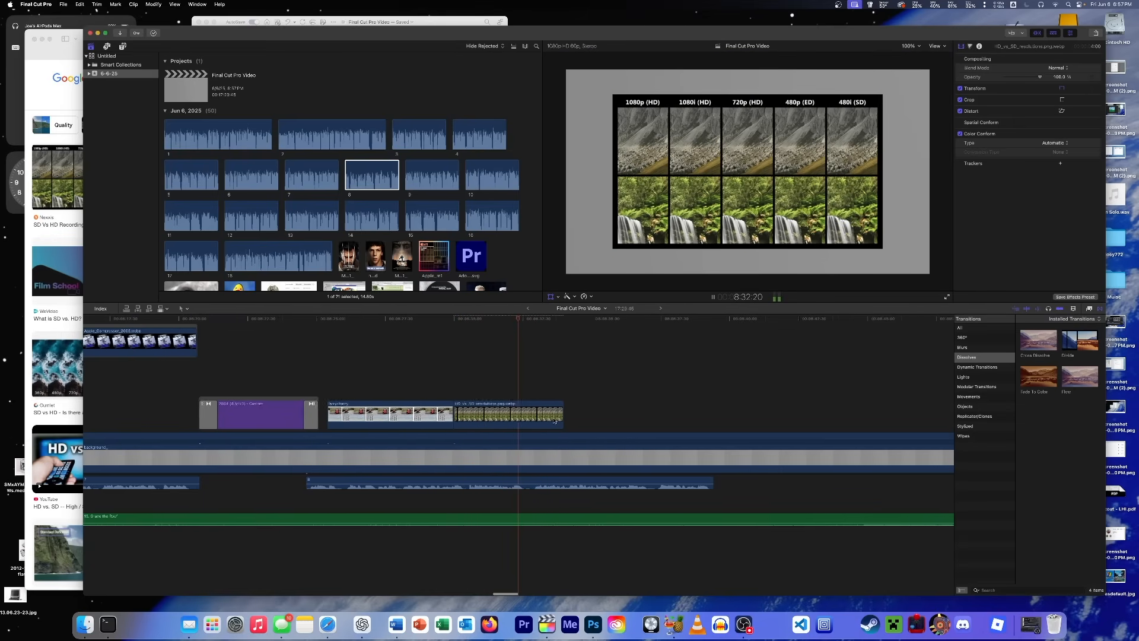
pyautogui.press('space')
pyautogui.press('space')
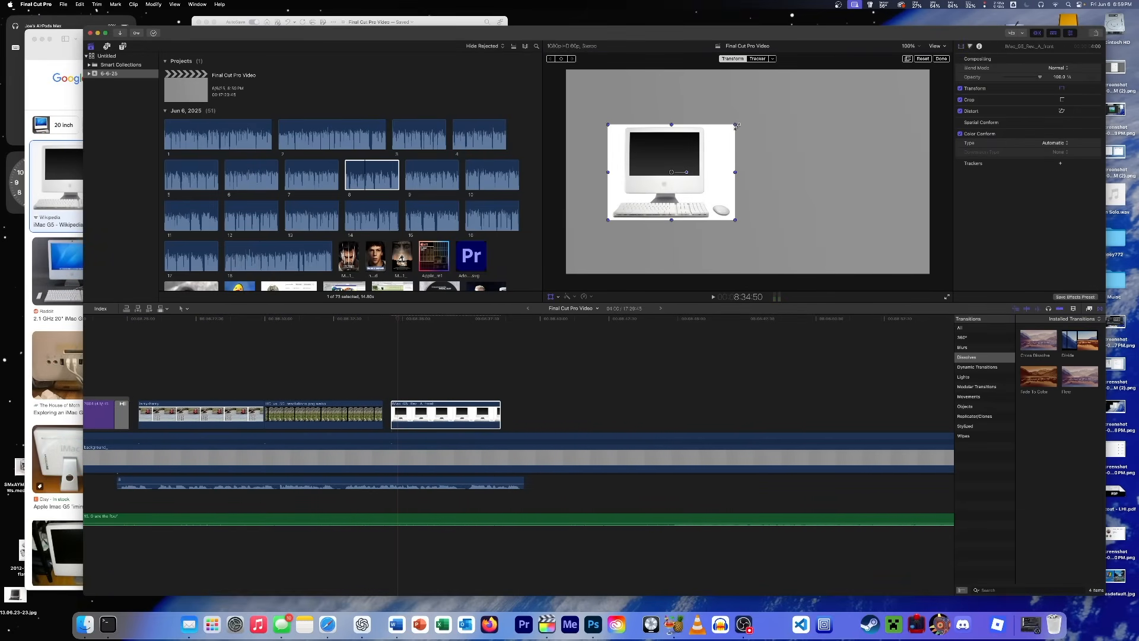
# Step: Resize and position the iMac G5 image in the left half of the frame and move its clip directly after the resolution comparison image
pyautogui.moveTo(736, 124); pyautogui.dragTo(707, 148)
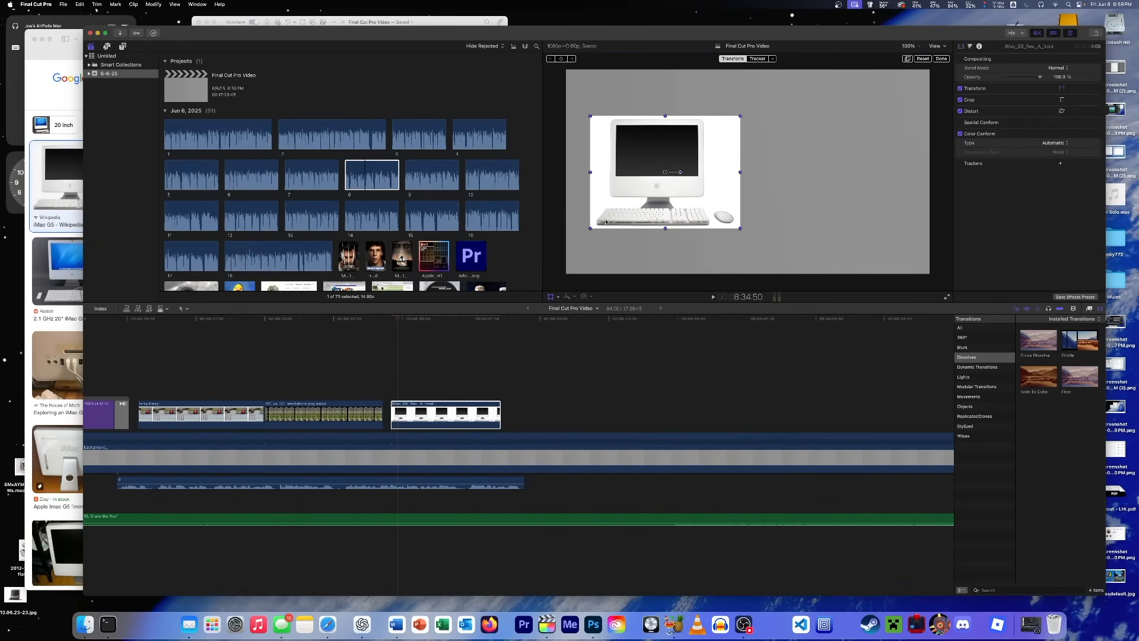
pyautogui.click(399, 403)
pyautogui.press('space')
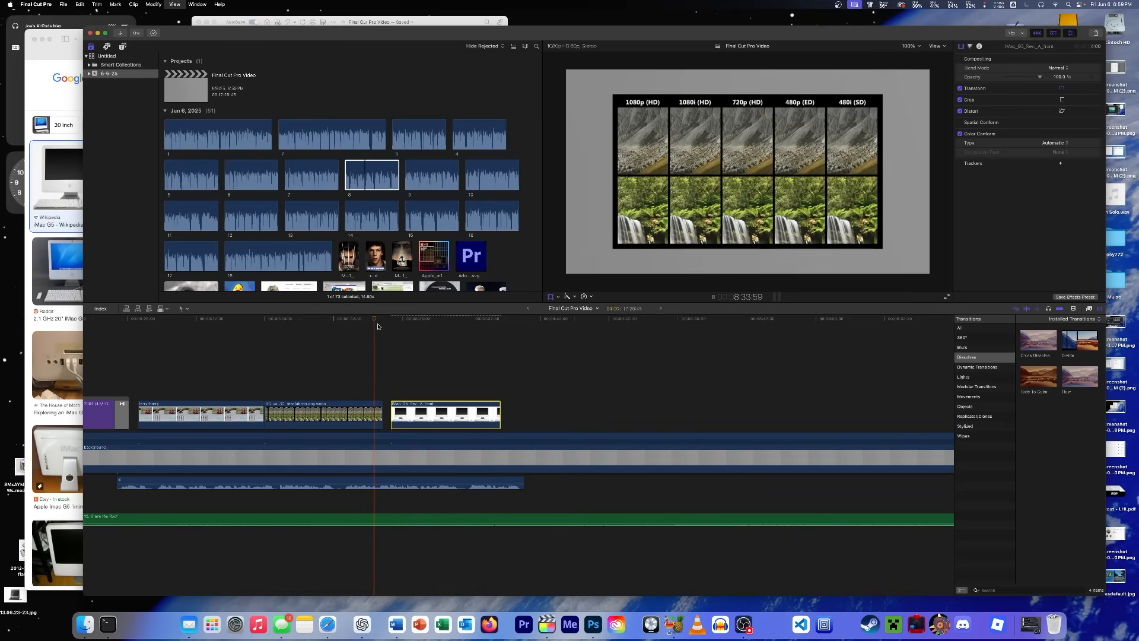
pyautogui.press('space')
pyautogui.moveTo(409, 416); pyautogui.dragTo(402, 415)
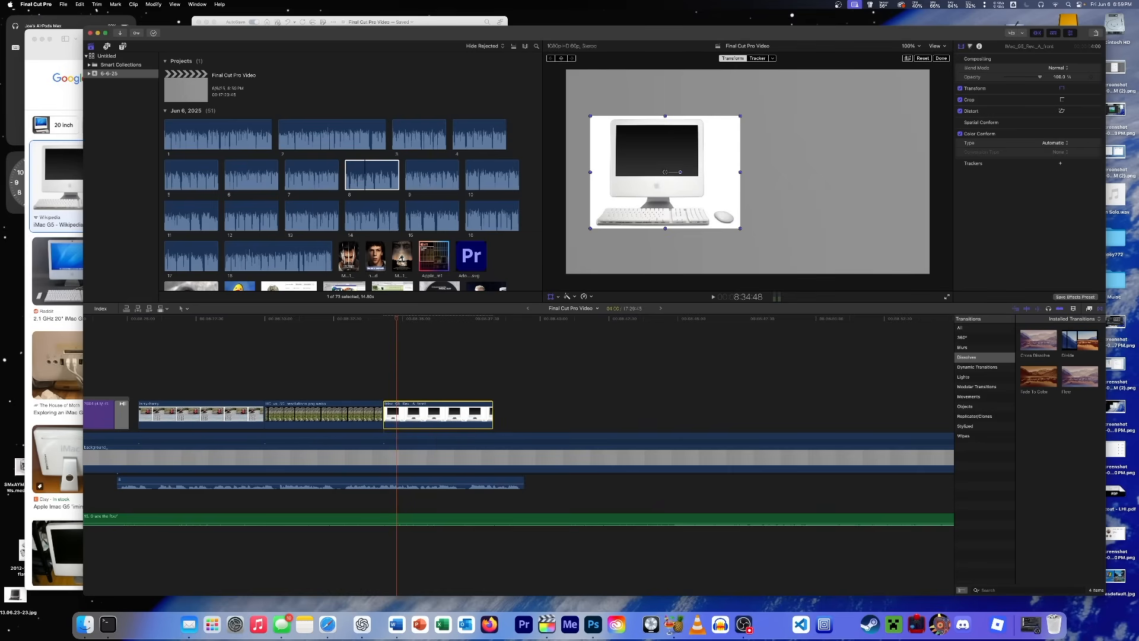
# Step: Stack the Power Mac G5 image above the iMac clip, scale it down beside the iMac in the right half of the frame and play the section
pyautogui.moveTo(1134, 400); pyautogui.dragTo(386, 380)
pyautogui.moveTo(766, 146); pyautogui.dragTo(799, 143)
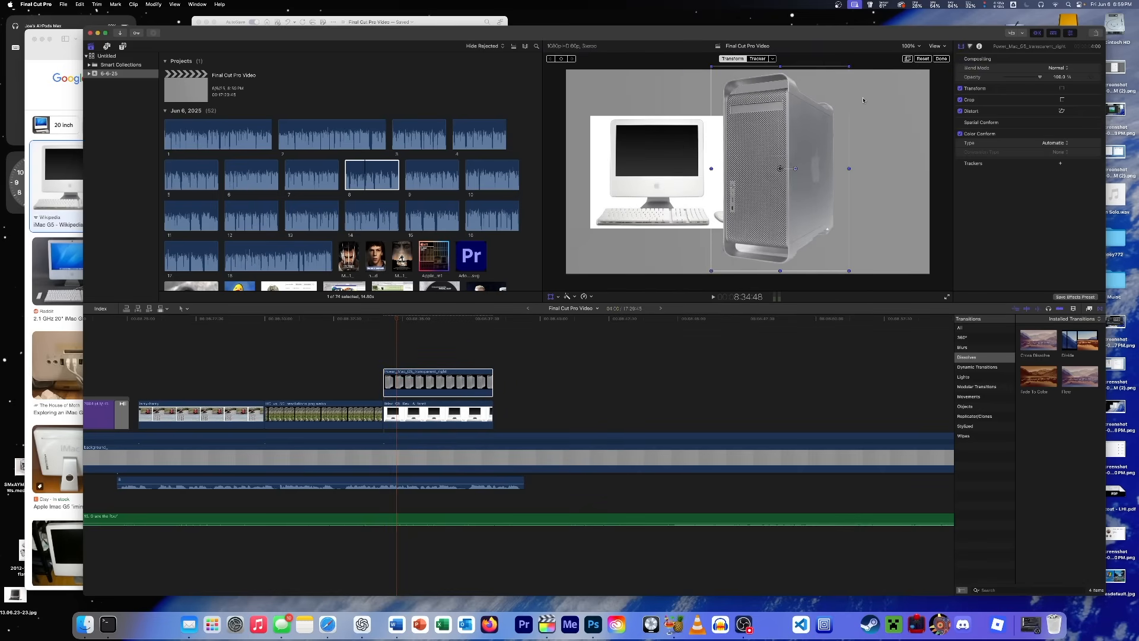
pyautogui.moveTo(848, 67); pyautogui.dragTo(830, 94)
pyautogui.moveTo(794, 148); pyautogui.dragTo(850, 150)
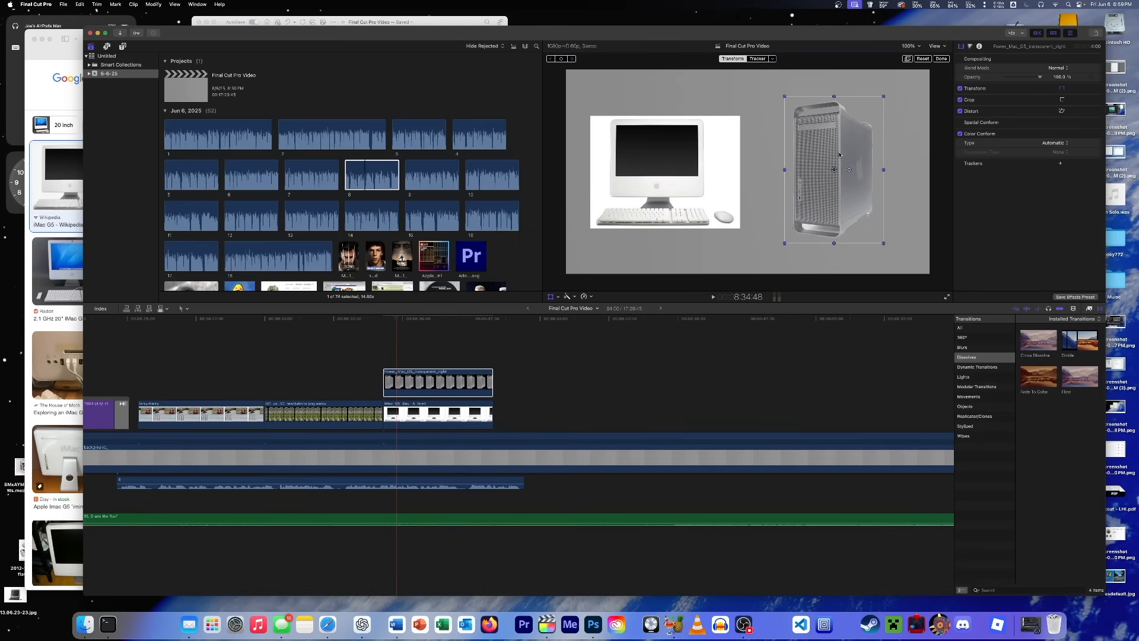
pyautogui.press('space')
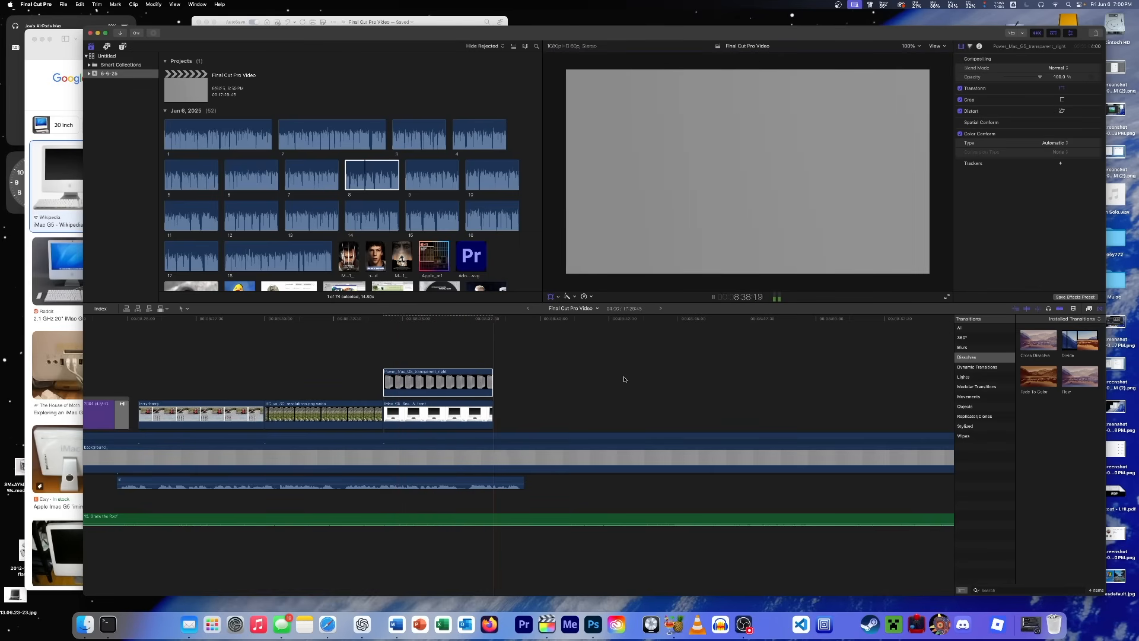
# Step: Switch to Safari and search Google Images for "firewire HDV logo"
pyautogui.click(327, 624)
pyautogui.click(399, 85)
pyautogui.doubleClick(297, 82)
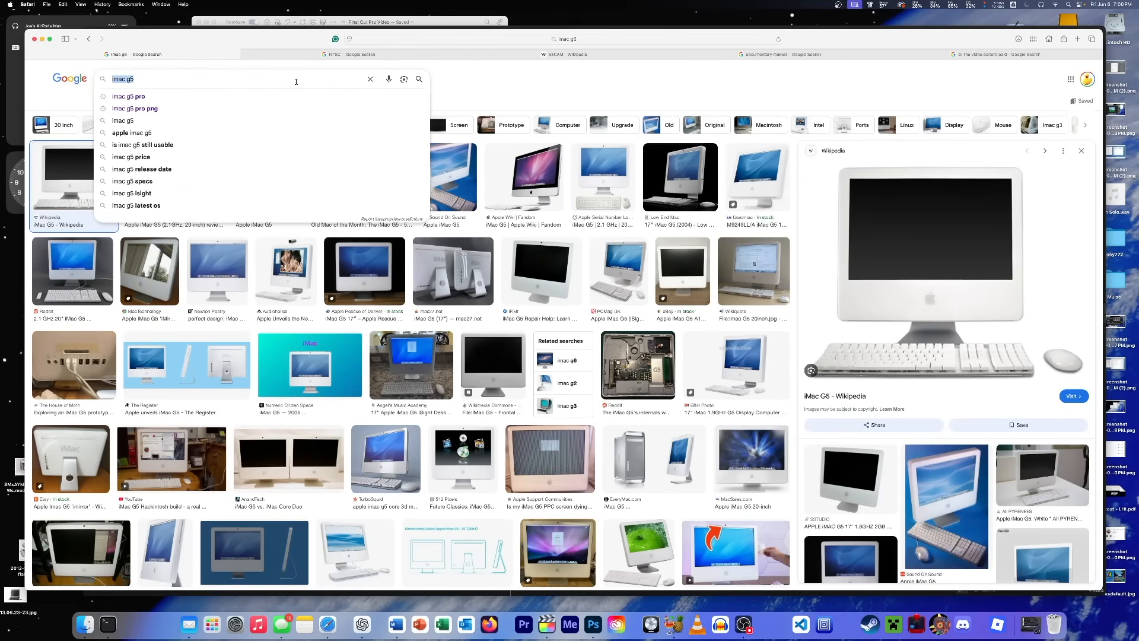
pyautogui.write('fir')
pyautogui.write('ewire')
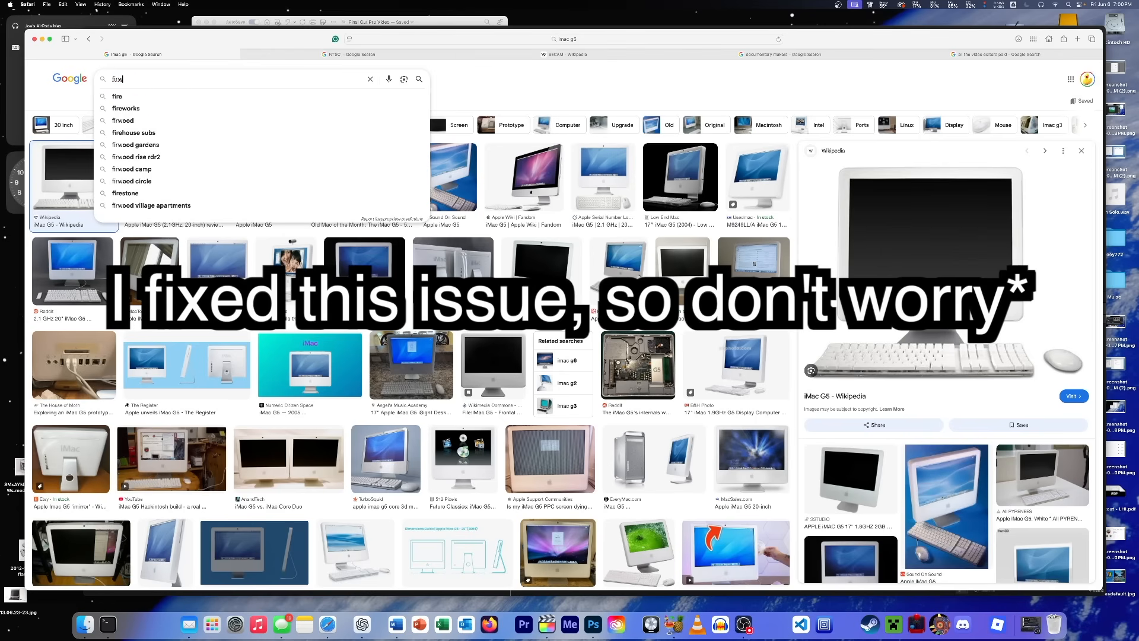
pyautogui.write(' HDV logo')
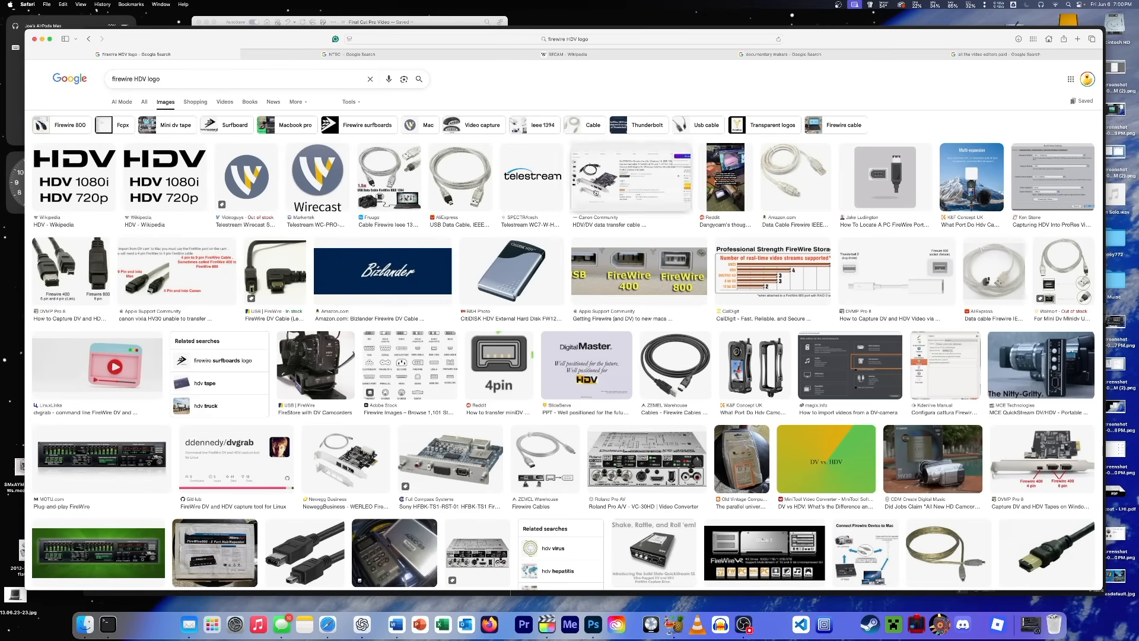
# Step: Search Google Images for "firewire logo" and open the yellow FireWire logo from Wikipedia
pyautogui.doubleClick(310, 77)
pyautogui.write('f')
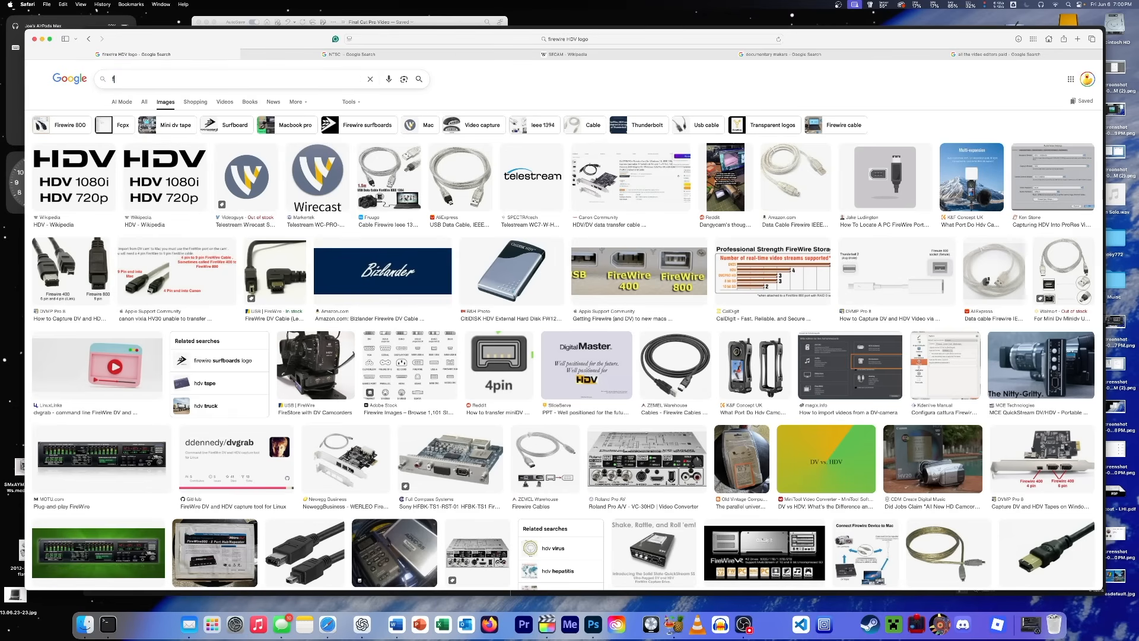
pyautogui.write('irewire logo')
pyautogui.press('Return')
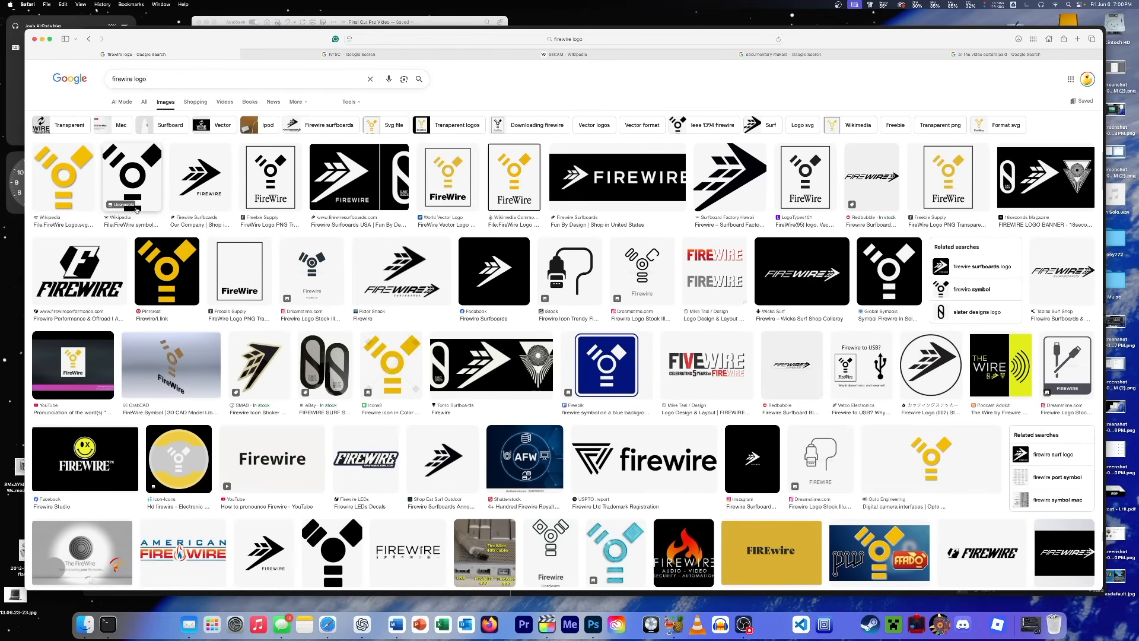
pyautogui.click(132, 178)
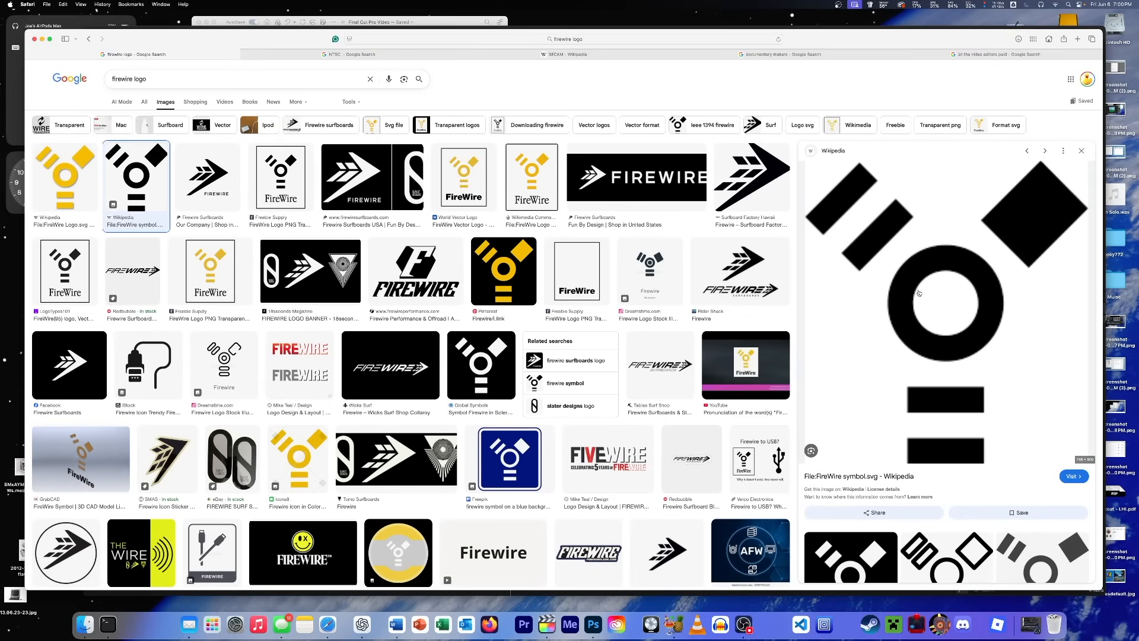
pyautogui.press('Left')
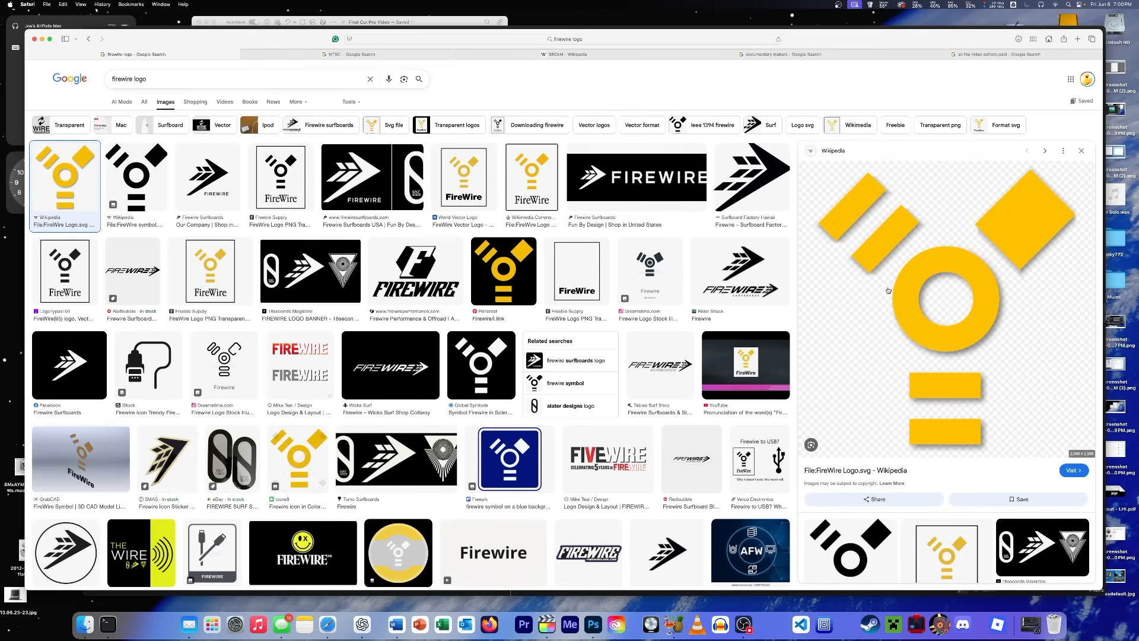
pyautogui.click(404, 79)
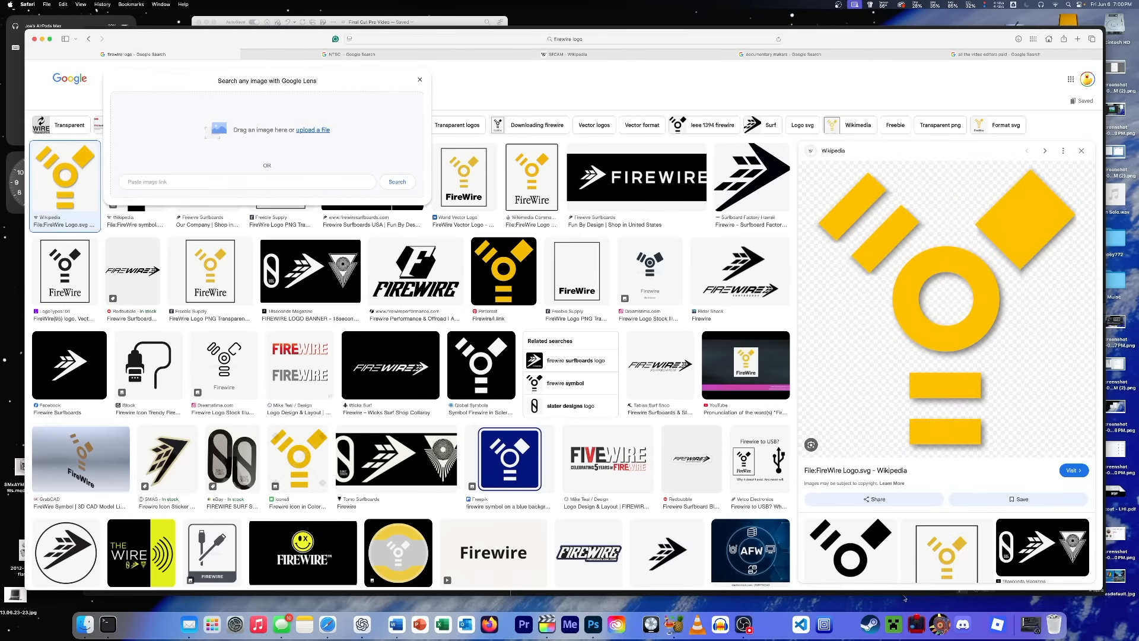
# Step: Switch back to Final Cut Pro, place the yellow FireWire logo directly after the iMac clip and scale it down to about three quarters of the frame height
pyautogui.click(548, 629)
pyautogui.moveTo(1012, 425); pyautogui.dragTo(497, 416)
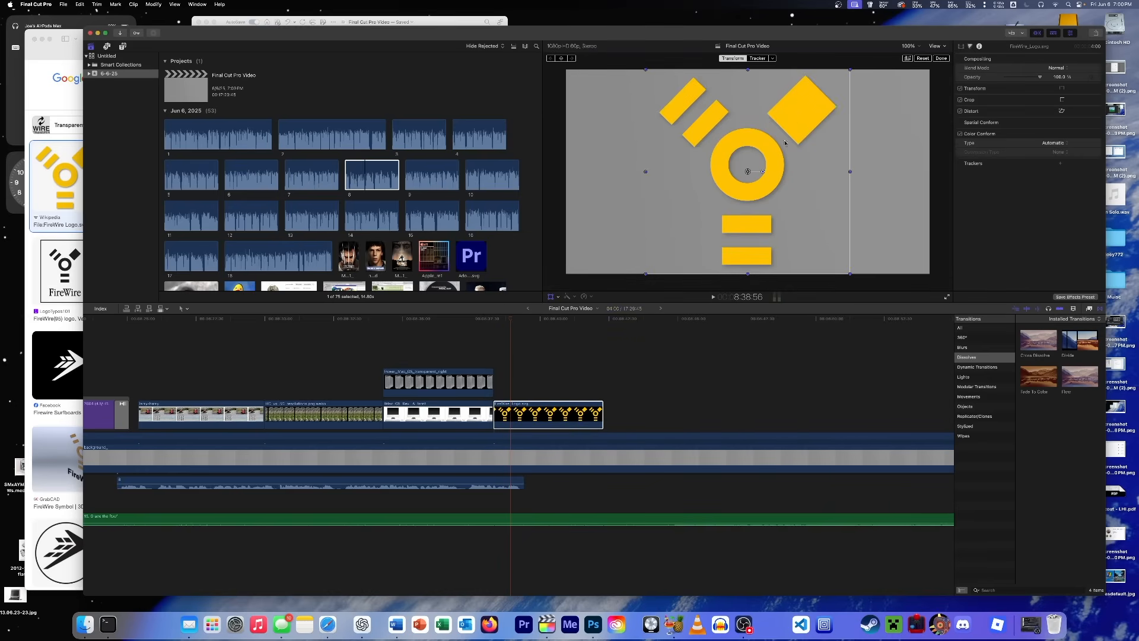
pyautogui.moveTo(849, 70); pyautogui.dragTo(822, 96)
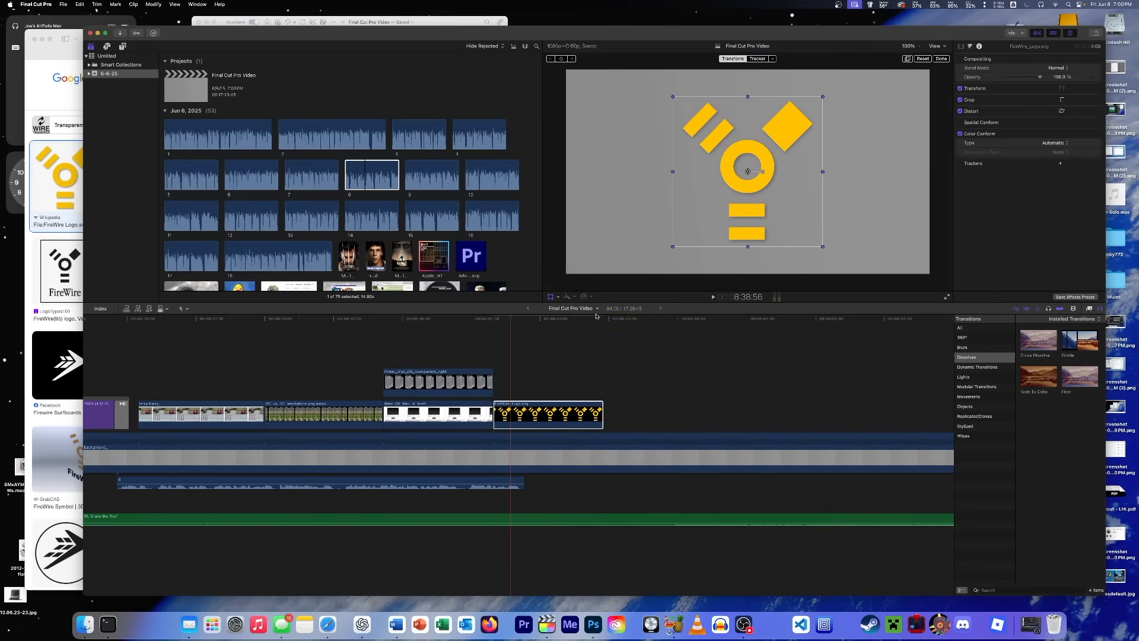
# Step: Play the FireWire logo with the narration, trim the logo clip to end with narration clip 8 and play it again
pyautogui.moveTo(510, 320); pyautogui.dragTo(480, 322)
pyautogui.press('space')
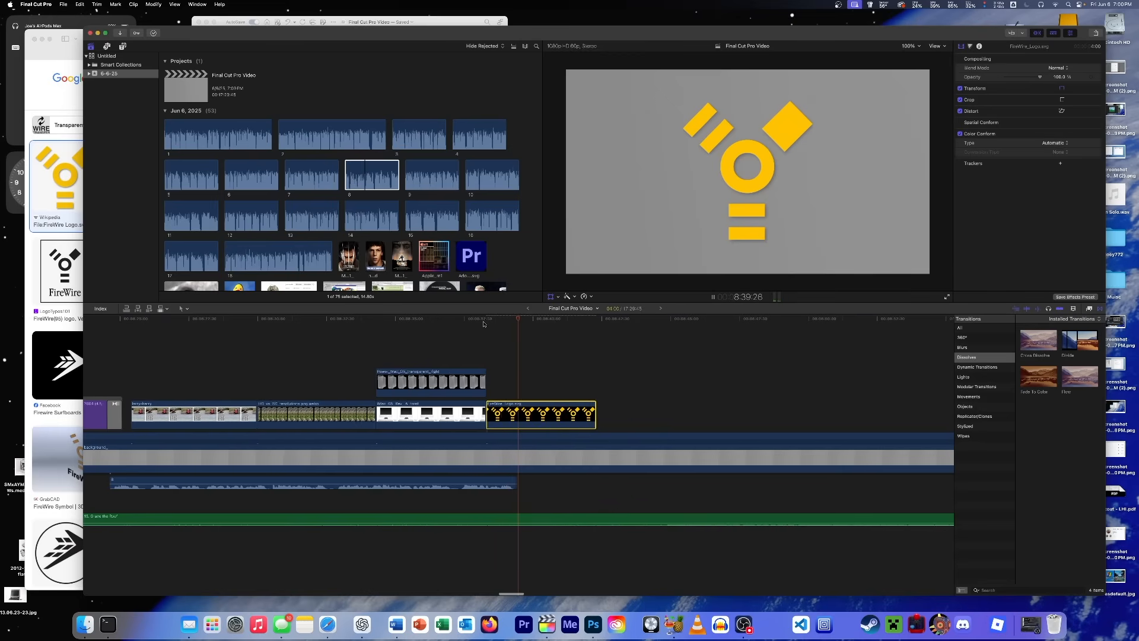
pyautogui.press('space')
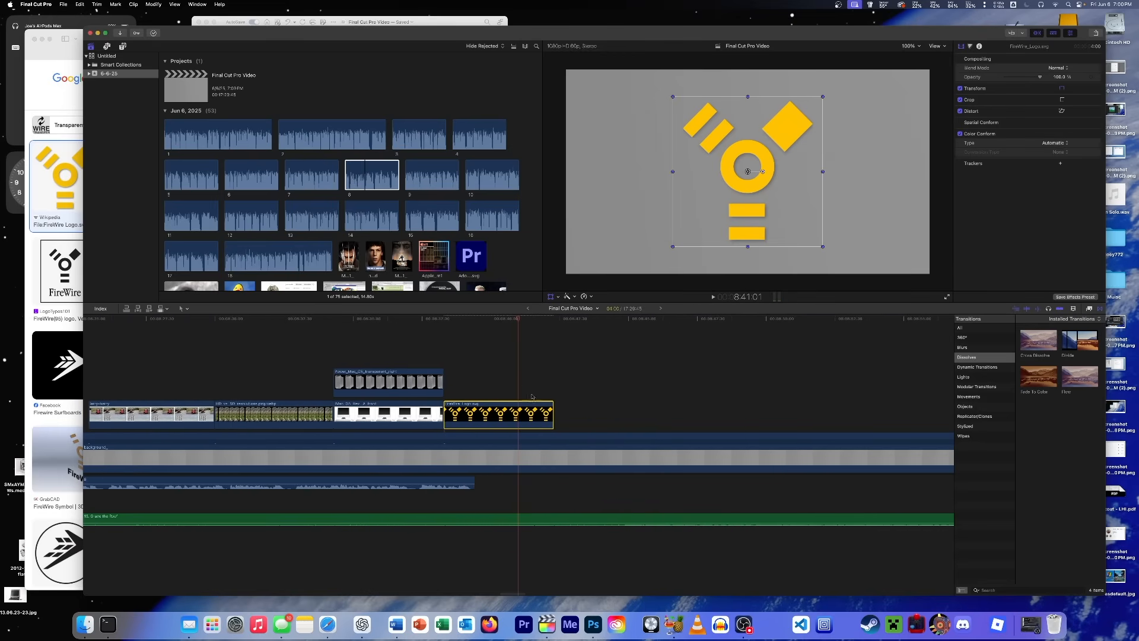
pyautogui.moveTo(552, 415); pyautogui.dragTo(475, 426)
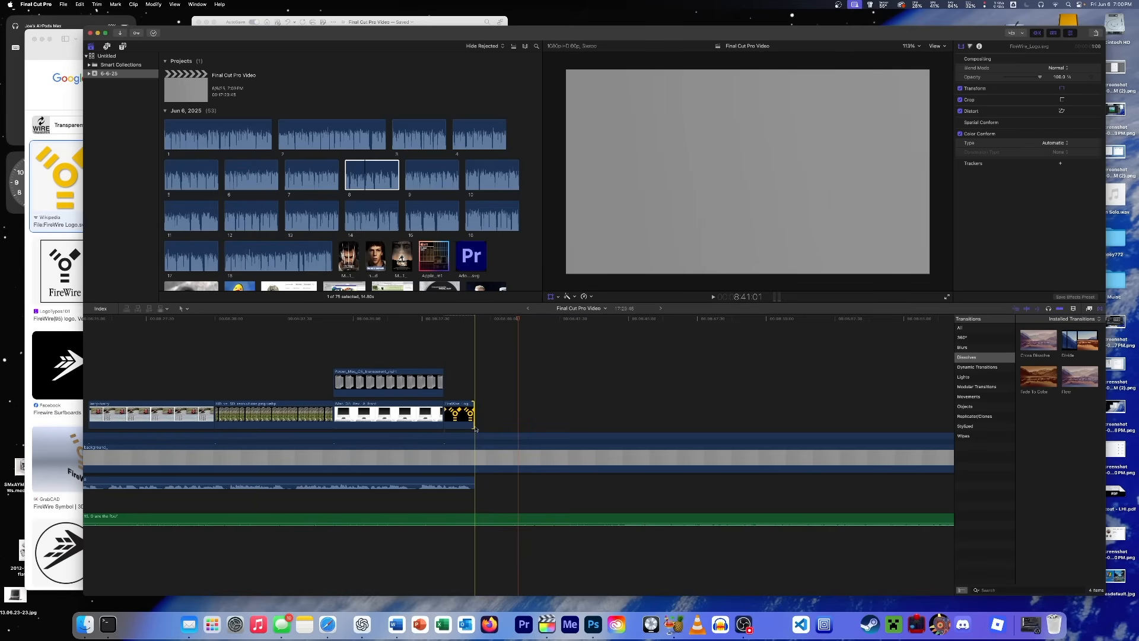
pyautogui.click(458, 320)
pyautogui.press('space')
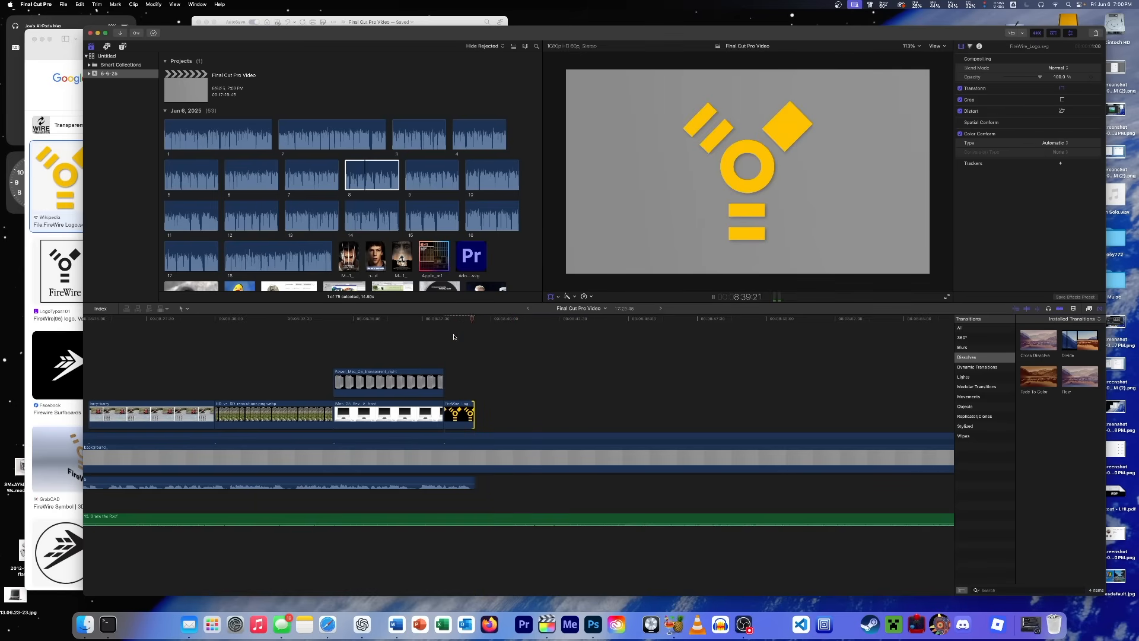
# Step: Add Cross Dissolve transitions to both ends of the FireWire logo clip and of the Power Mac G5 clip
pyautogui.press('space')
pyautogui.click(1007, 348)
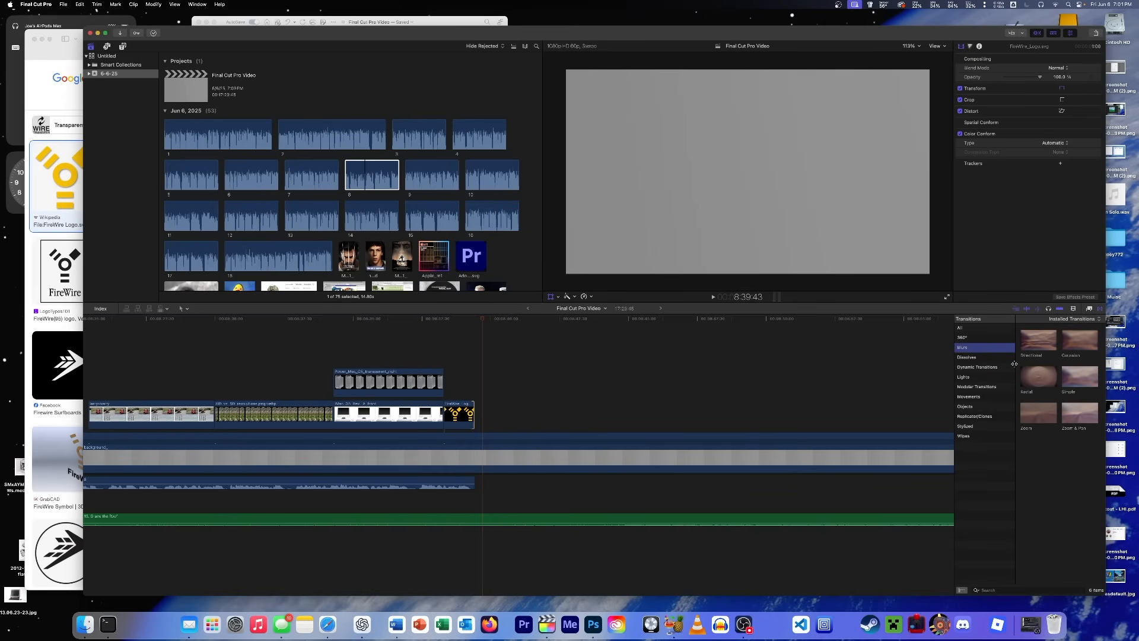
pyautogui.moveTo(1061, 409); pyautogui.dragTo(466, 416)
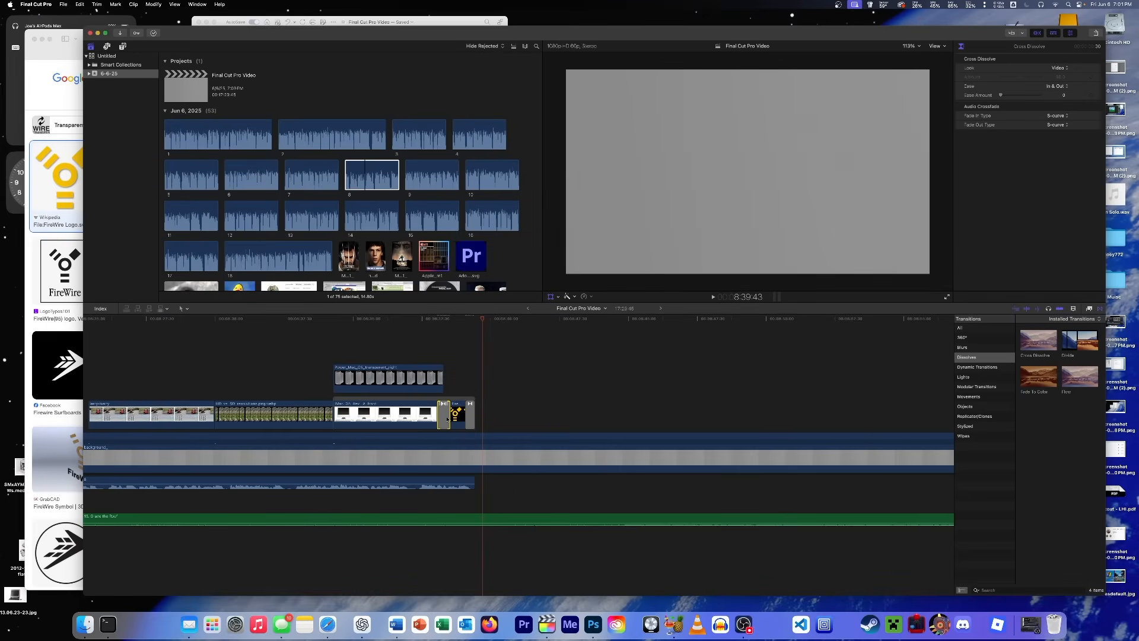
pyautogui.moveTo(1038, 343); pyautogui.dragTo(438, 384)
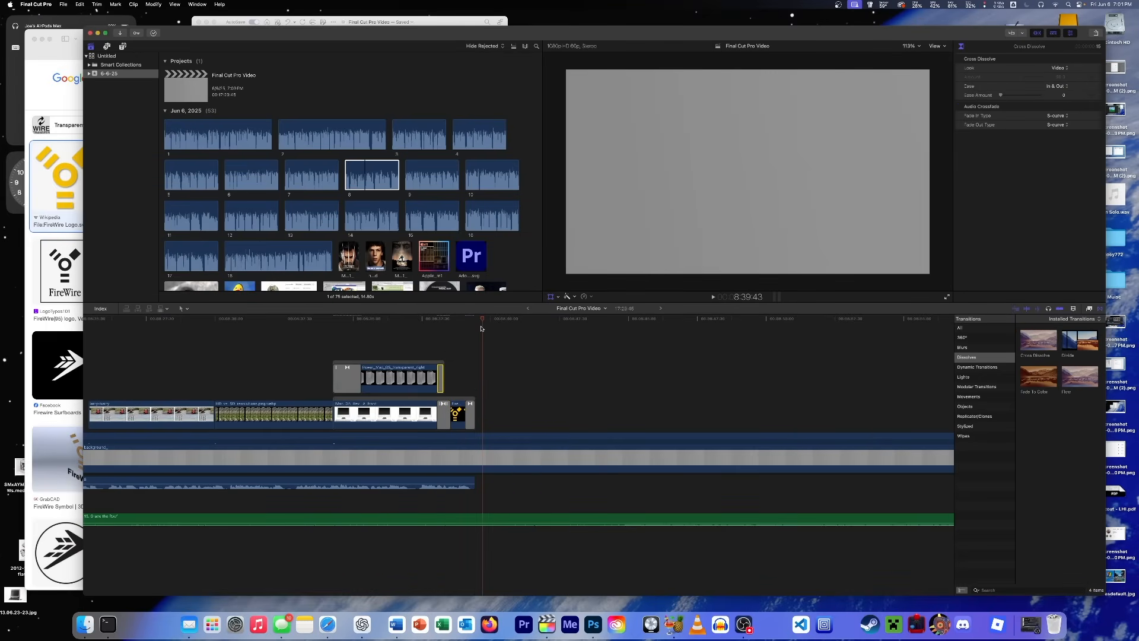
pyautogui.press('space')
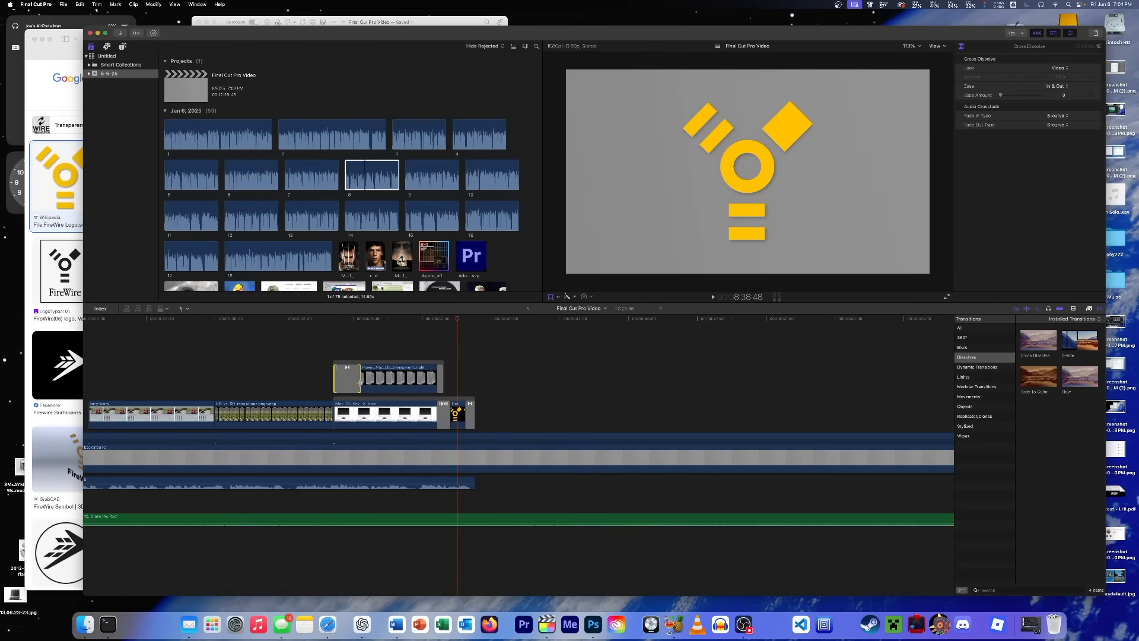
# Step: Add Cross Dissolves at the starts of the iMac, motorcycle and following clips, shortening the long opening dissolves on the Power Mac and motorcycle clips
pyautogui.moveTo(360, 381); pyautogui.dragTo(329, 413)
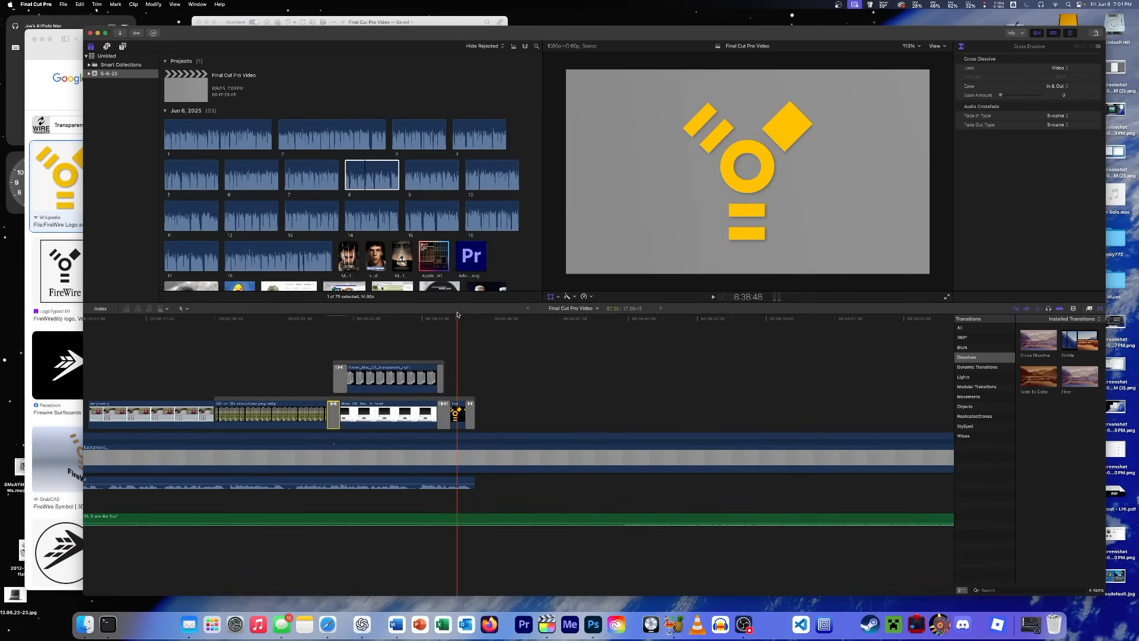
pyautogui.press('/')
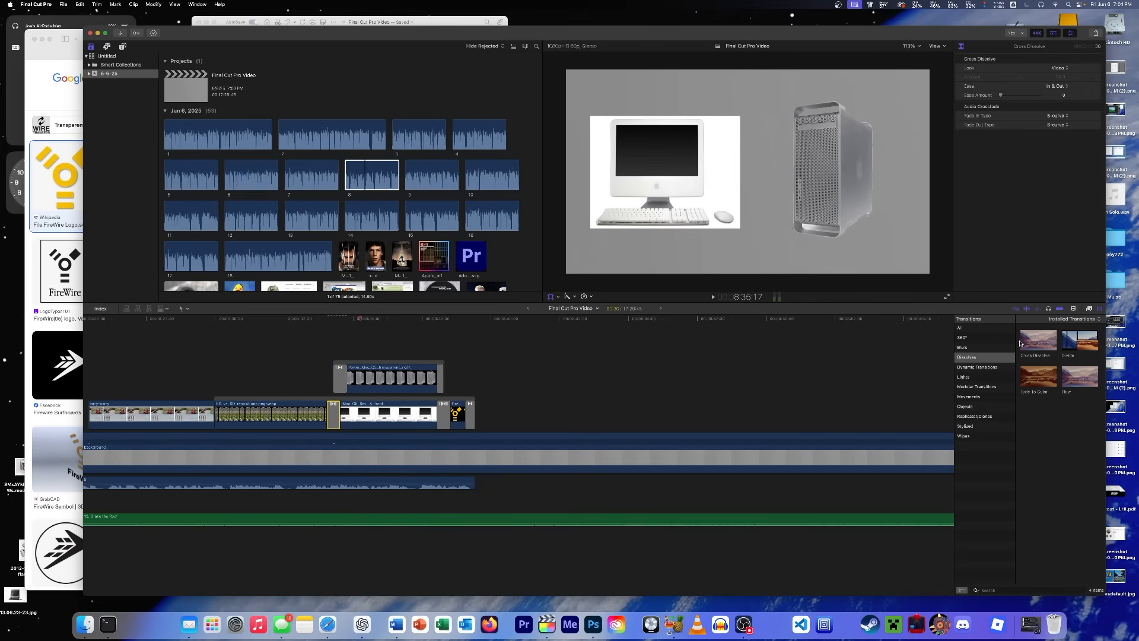
pyautogui.moveTo(1020, 343); pyautogui.dragTo(140, 421)
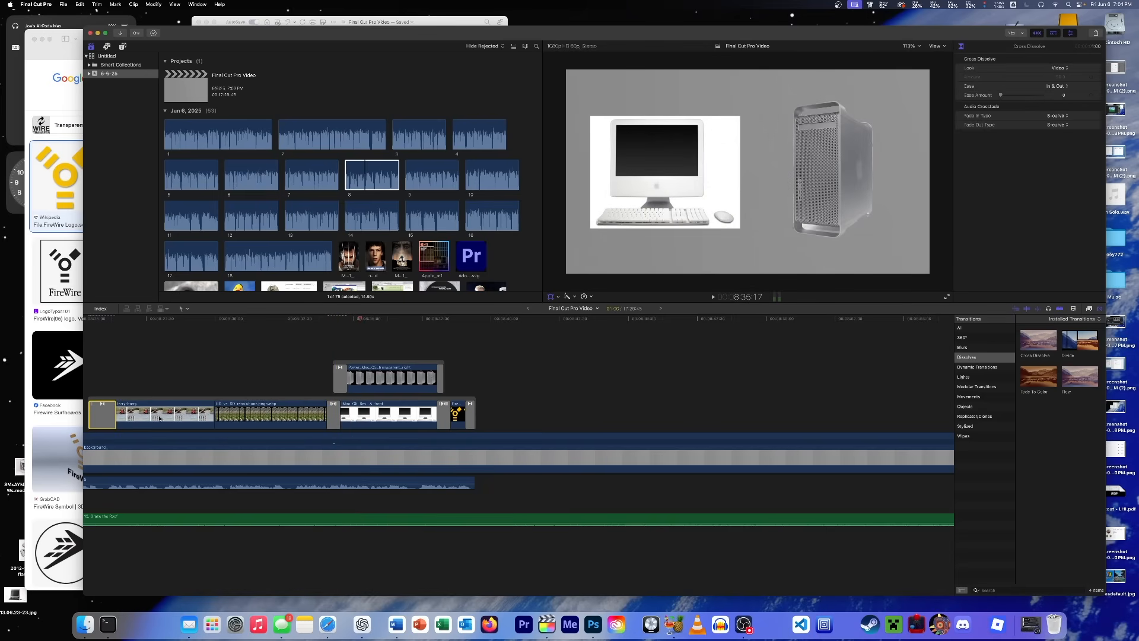
pyautogui.moveTo(1014, 339); pyautogui.dragTo(223, 414)
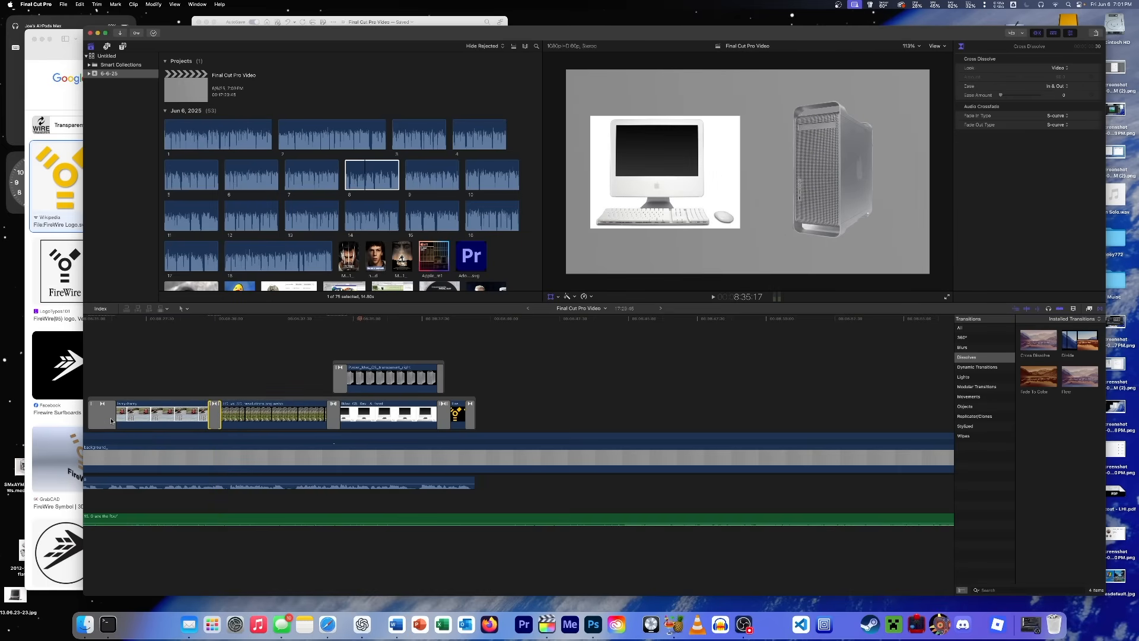
pyautogui.moveTo(115, 420); pyautogui.dragTo(103, 421)
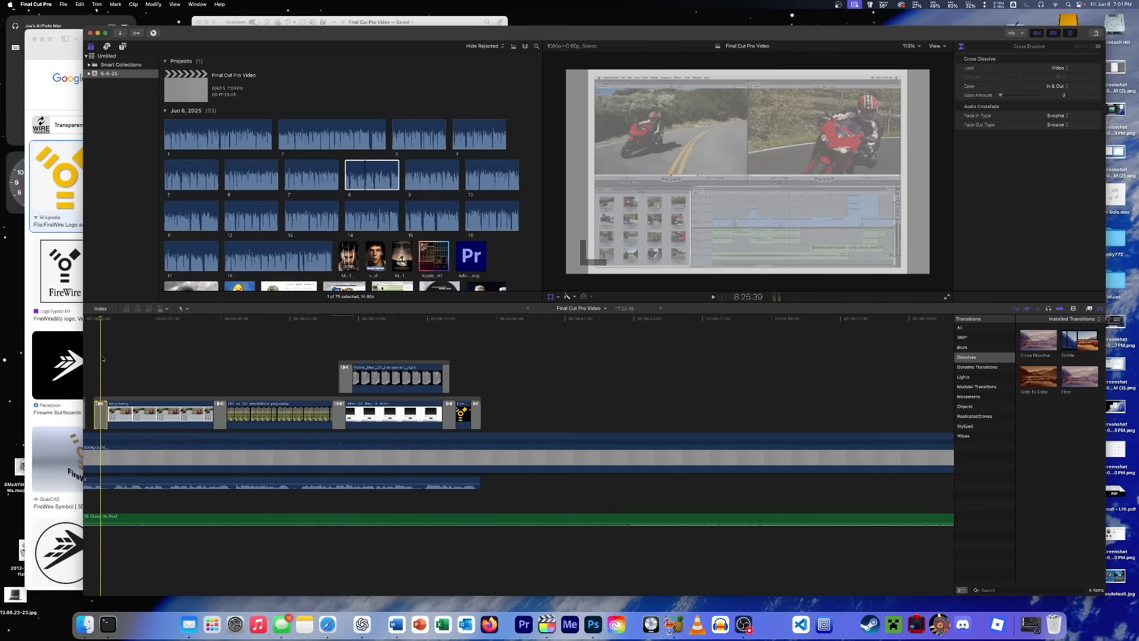
# Step: Play the 2004 section with its transitions and switch to Word to read the 2005 part of the script
pyautogui.press('space')
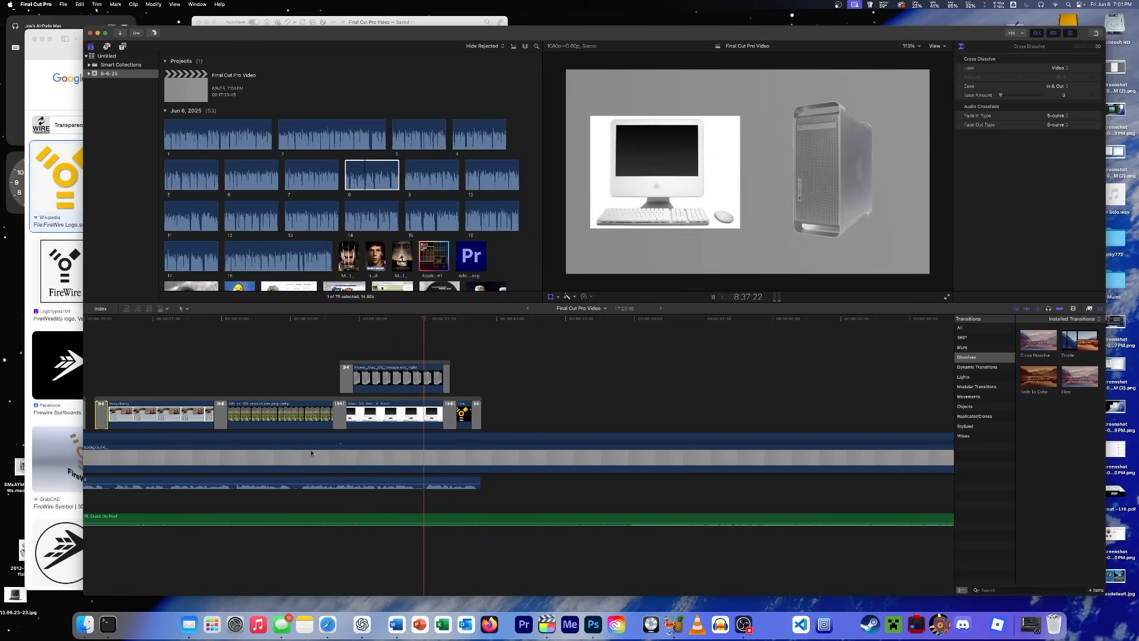
pyautogui.press('space')
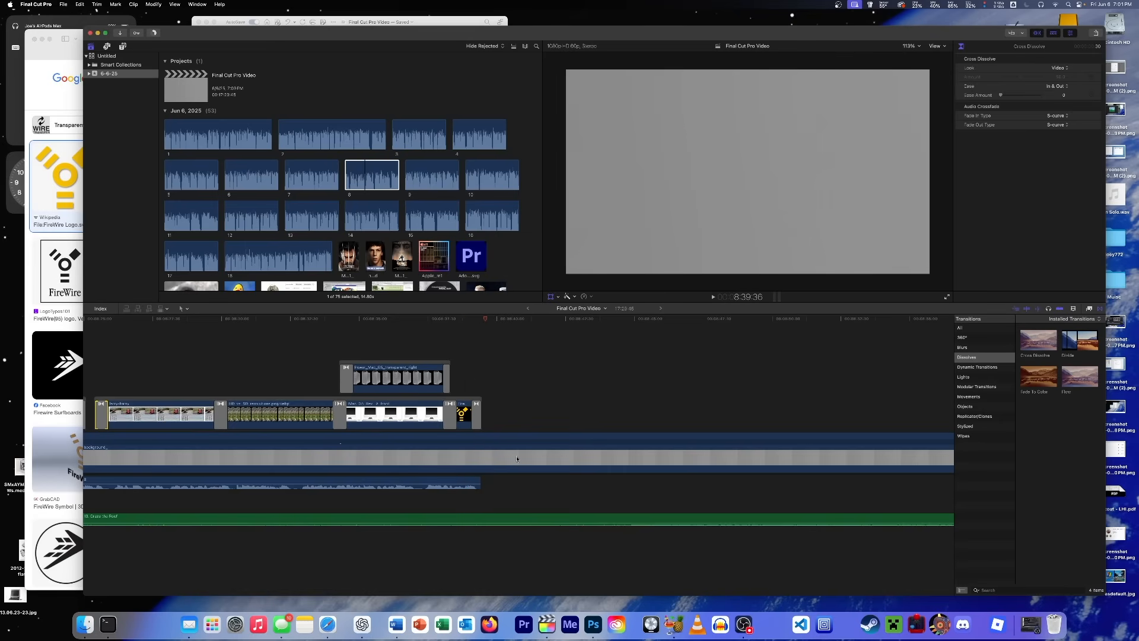
pyautogui.click(396, 624)
pyautogui.scroll(-5, 286, 319)
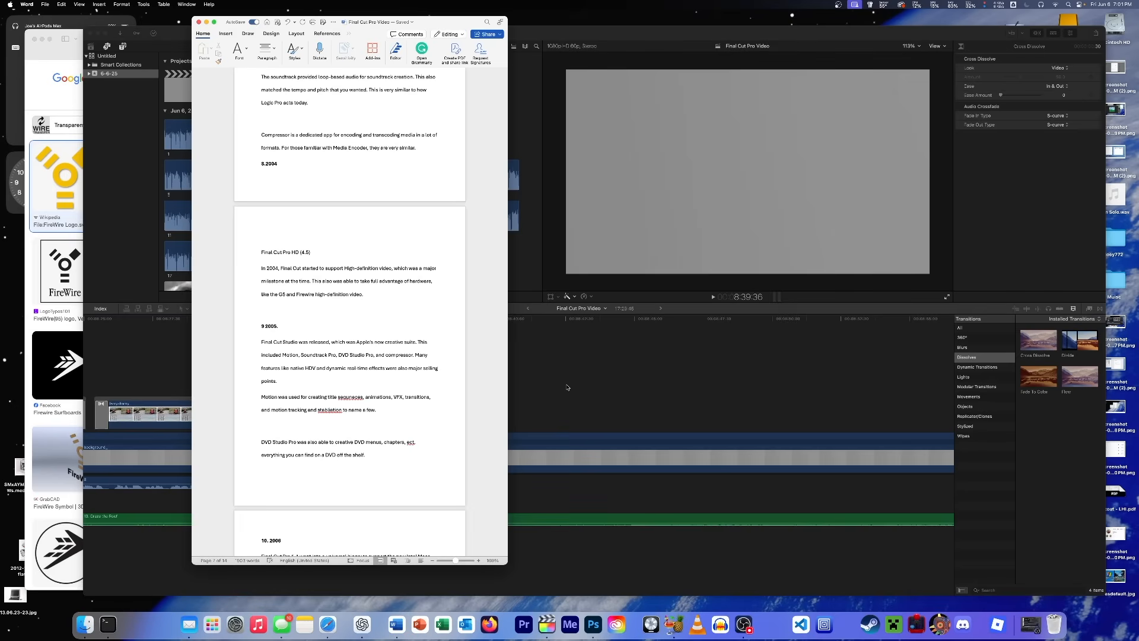
pyautogui.scroll(-1, 350, 379)
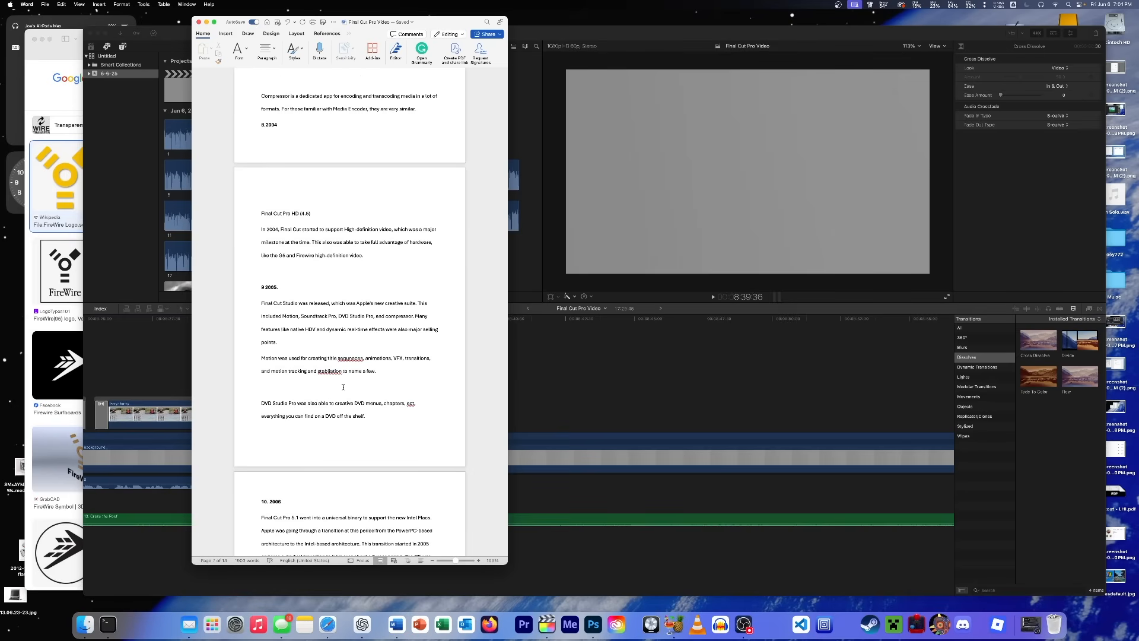
# Step: Switch back to Final Cut Pro and place the whole of narration clip 9 after clip 8, leaving a gap for a title
pyautogui.click(528, 388)
pyautogui.click(434, 178)
pyautogui.hotkey('shift', 'z')
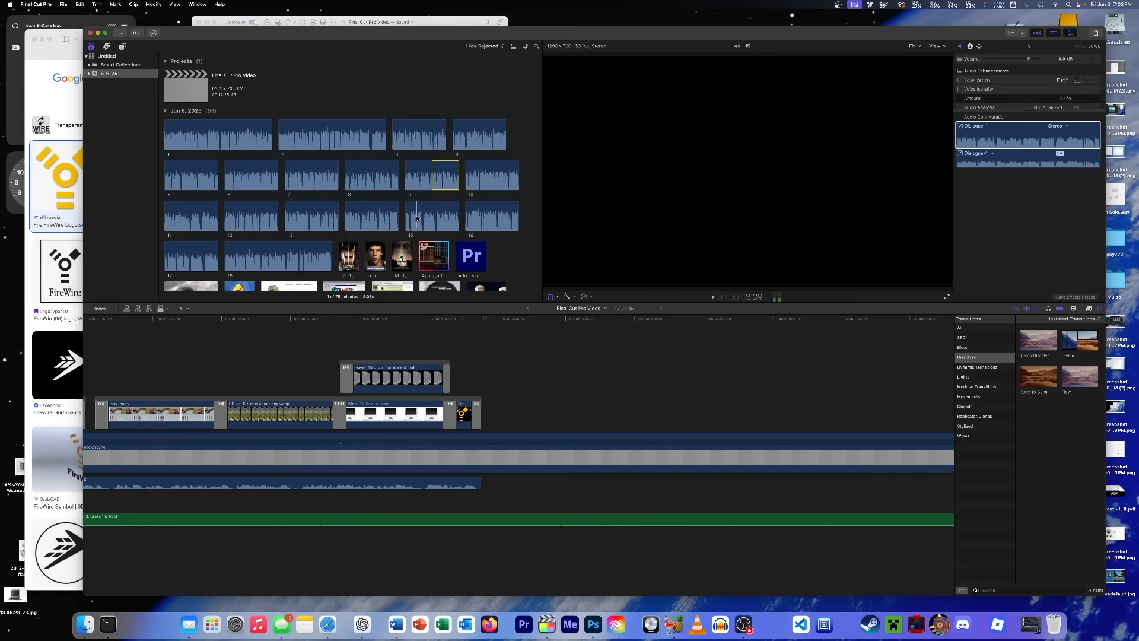
pyautogui.click(431, 182)
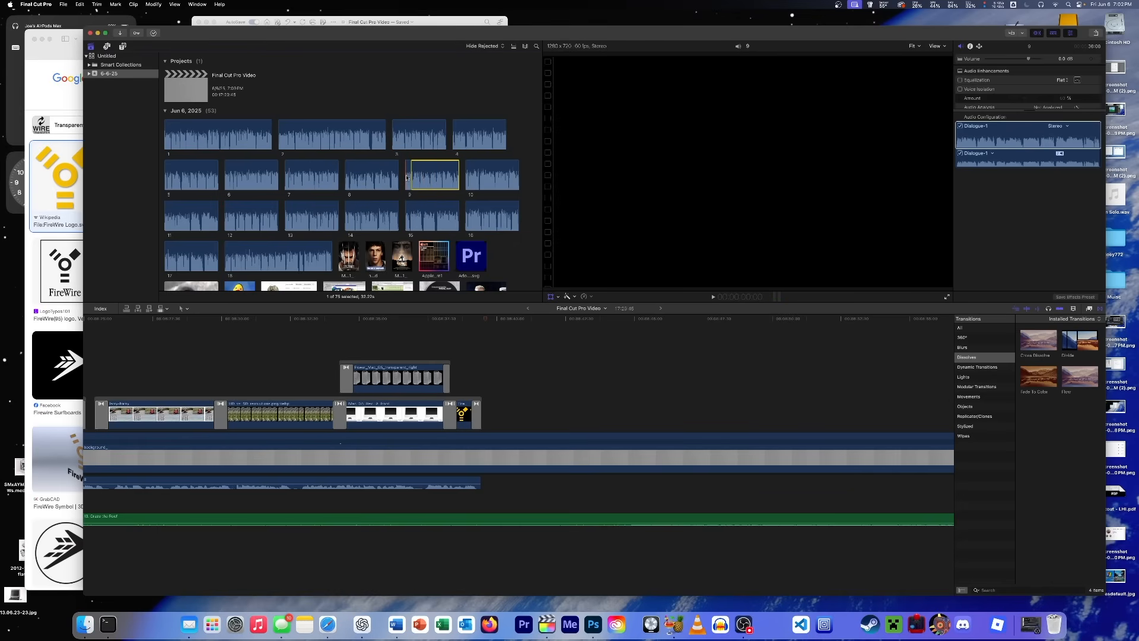
pyautogui.click(431, 175)
pyautogui.moveTo(434, 201); pyautogui.dragTo(520, 478)
pyautogui.press('space')
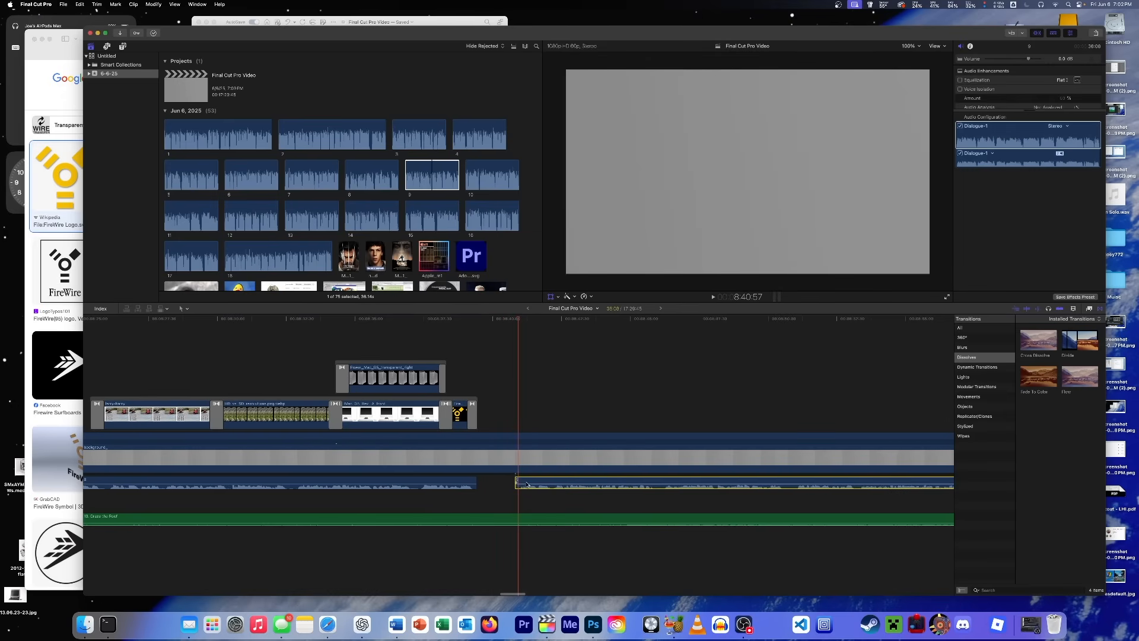
pyautogui.moveTo(532, 483); pyautogui.dragTo(555, 484)
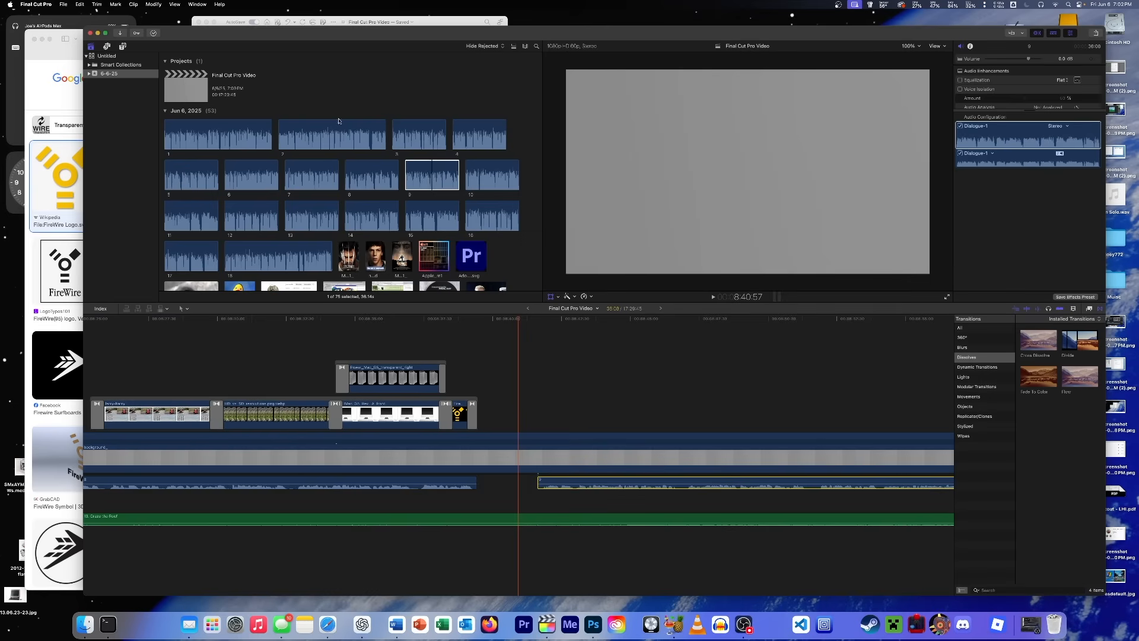
# Step: Add a Custom title directly after the FireWire logo clip and set its text to "2005"
pyautogui.click(123, 47)
pyautogui.moveTo(494, 128); pyautogui.dragTo(483, 426)
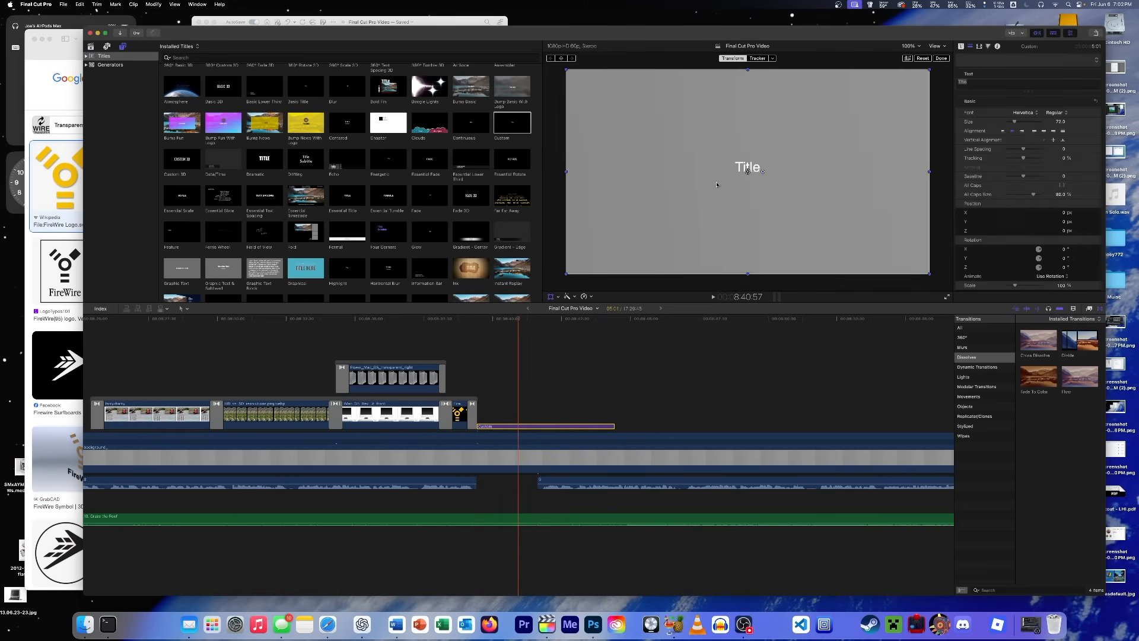
pyautogui.doubleClick(751, 166)
pyautogui.write('2005')
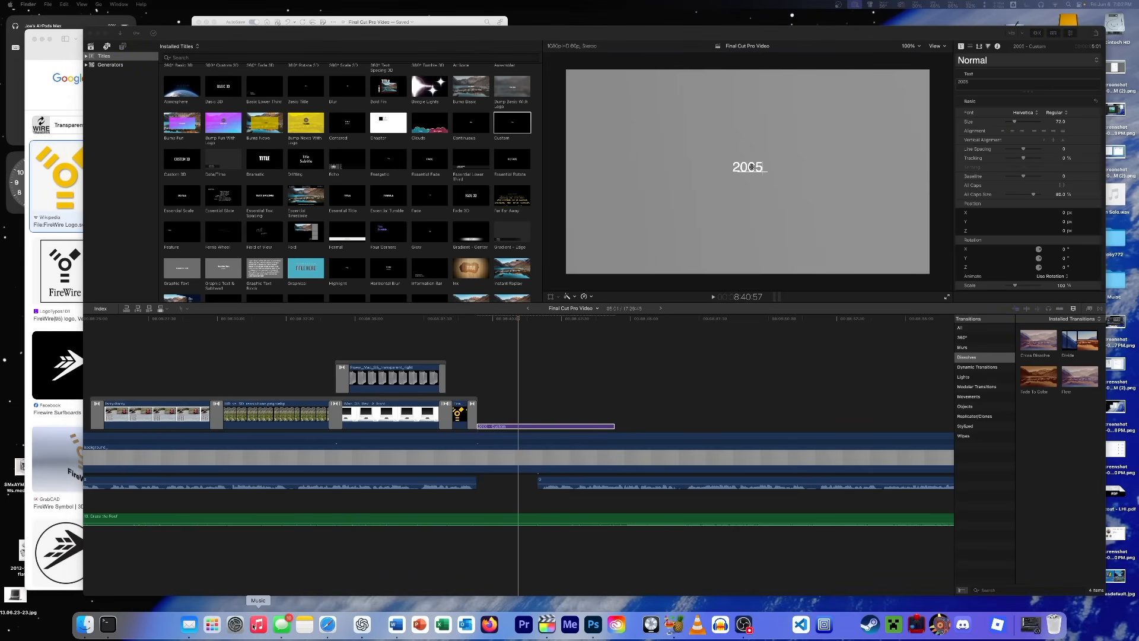
# Step: Check the script in Word, move its window out of the way and extend the title in Final Cut Pro to "2005 + FCP Studio"
pyautogui.click(393, 626)
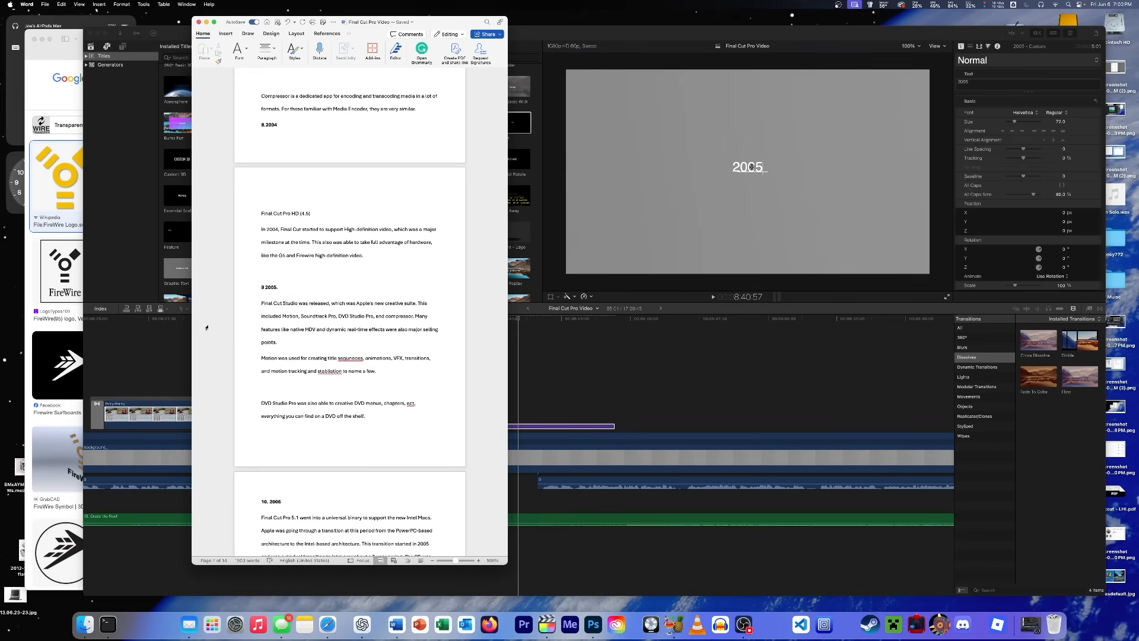
pyautogui.moveTo(414, 24); pyautogui.dragTo(1138, 279)
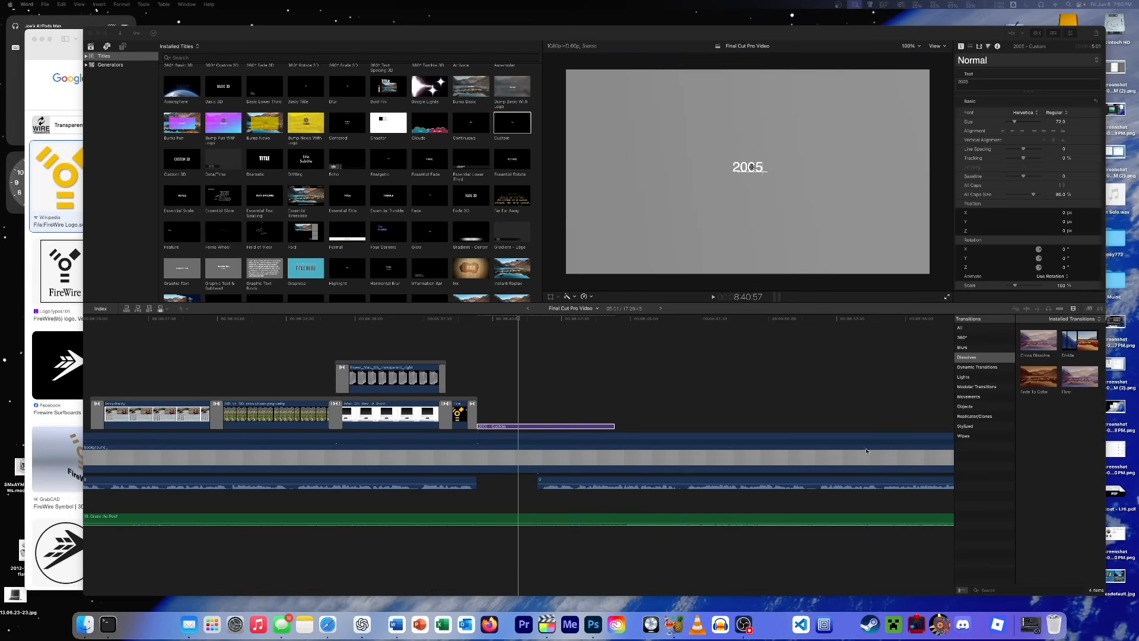
pyautogui.click(475, 327)
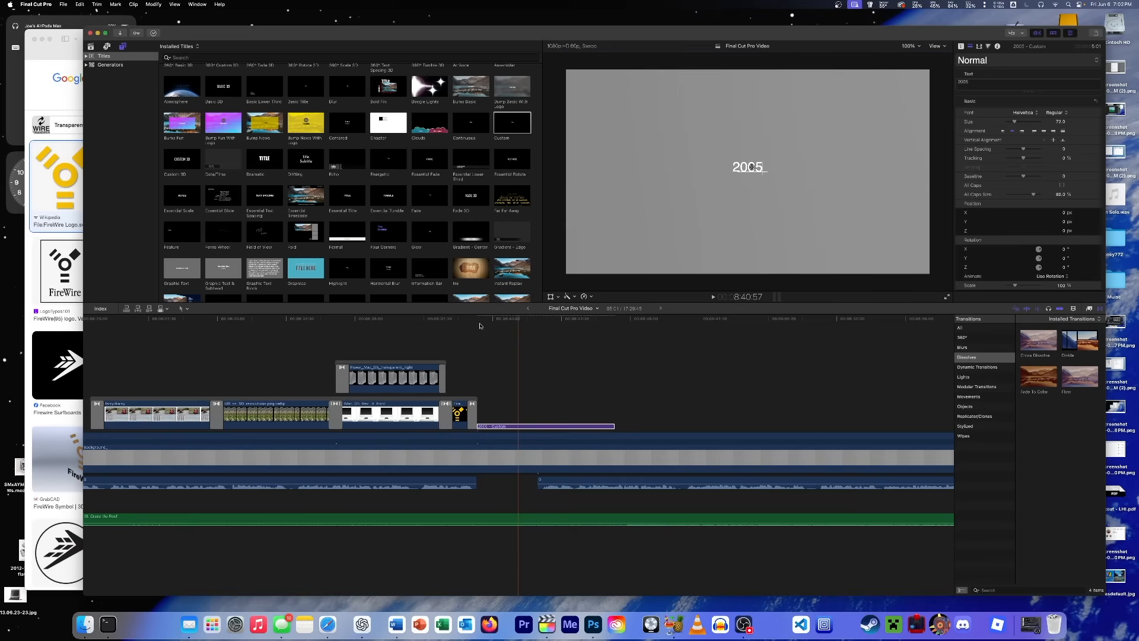
pyautogui.doubleClick(746, 172)
pyautogui.click(989, 84)
pyautogui.write('+ FCP S')
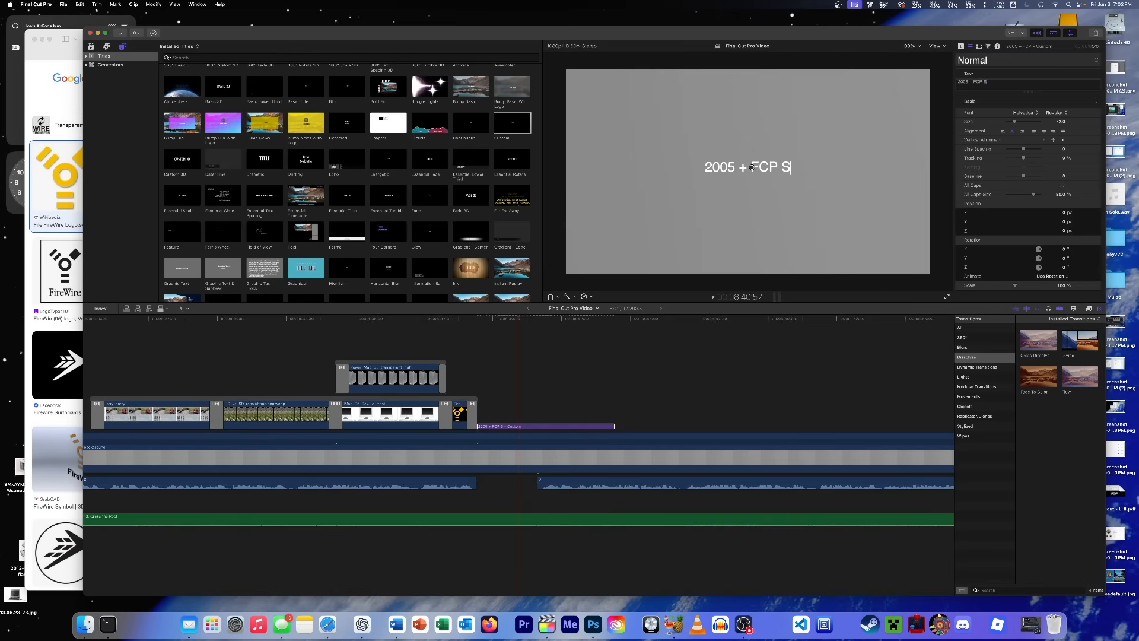
pyautogui.write('tudio')
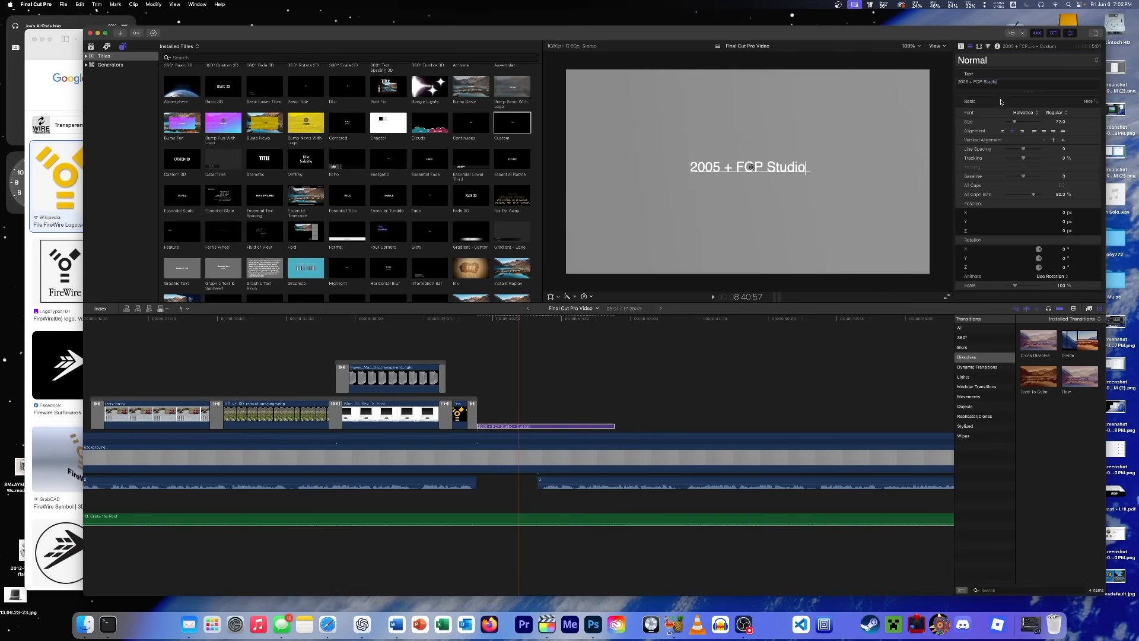
# Step: Set the "2005 + FCP Studio" title's font to Marker Felt
pyautogui.click(1019, 112)
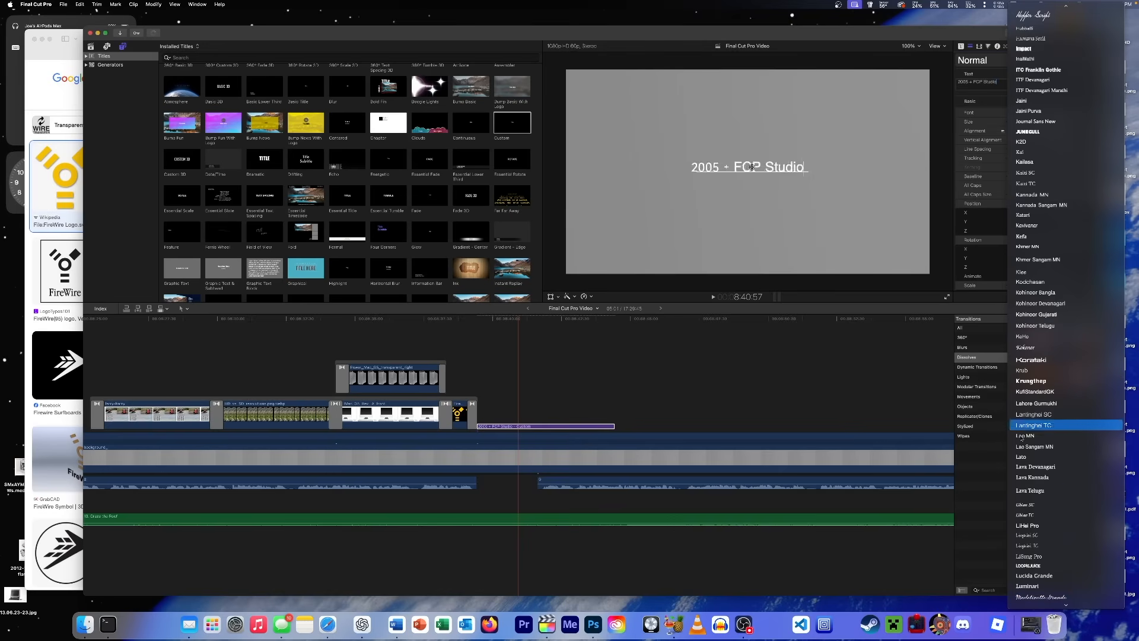
pyautogui.scroll(-5, 1035, 436)
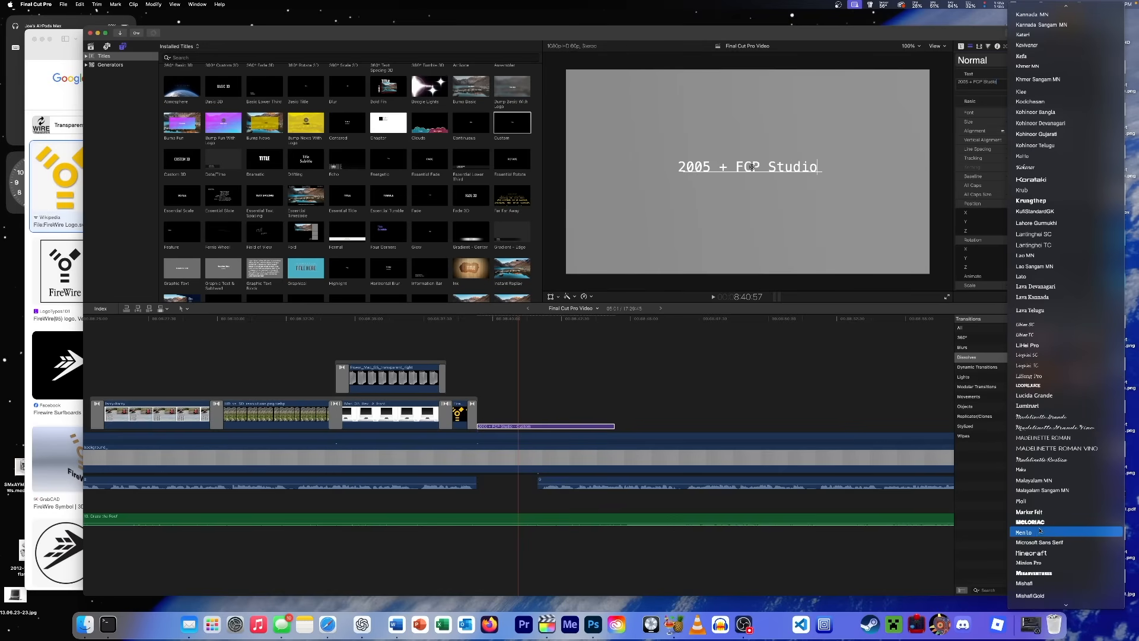
pyautogui.click(1031, 512)
# Step: Turn on the title's drop shadow and outline, and change the outline colour to black
pyautogui.scroll(-3, 982, 255)
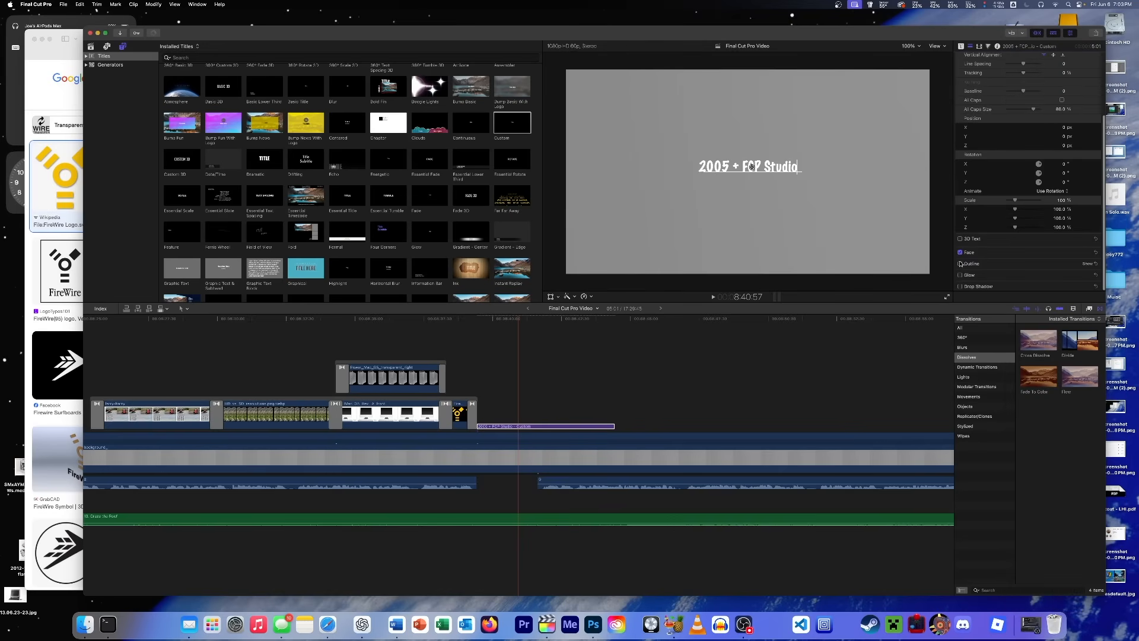
pyautogui.click(959, 286)
pyautogui.click(960, 264)
pyautogui.scroll(-1, 967, 285)
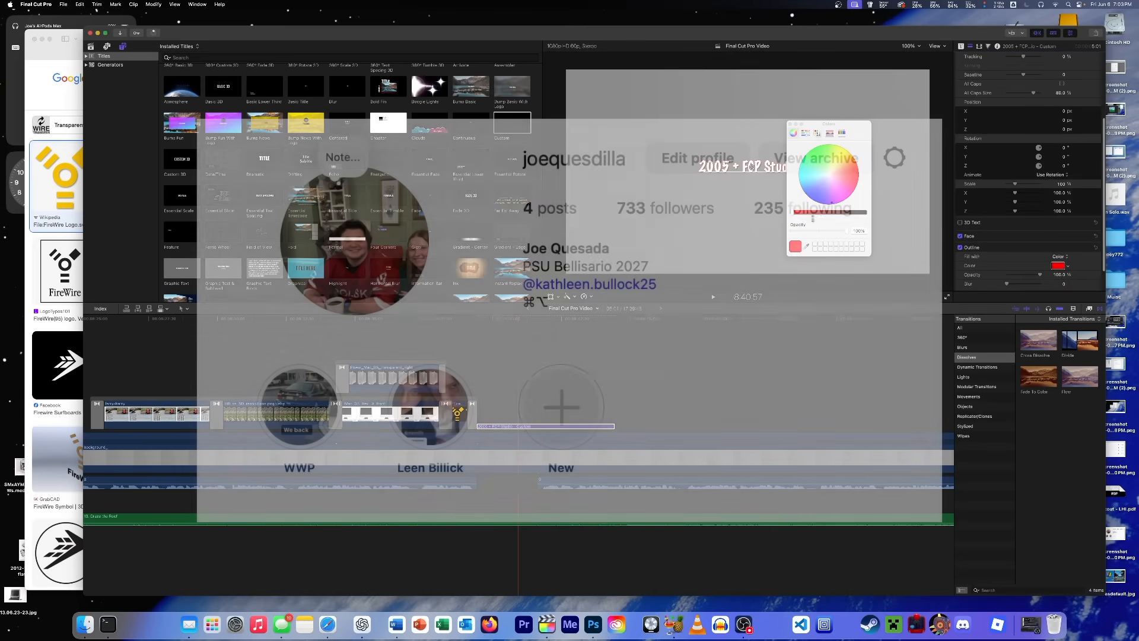
pyautogui.scroll(-2, 1010, 263)
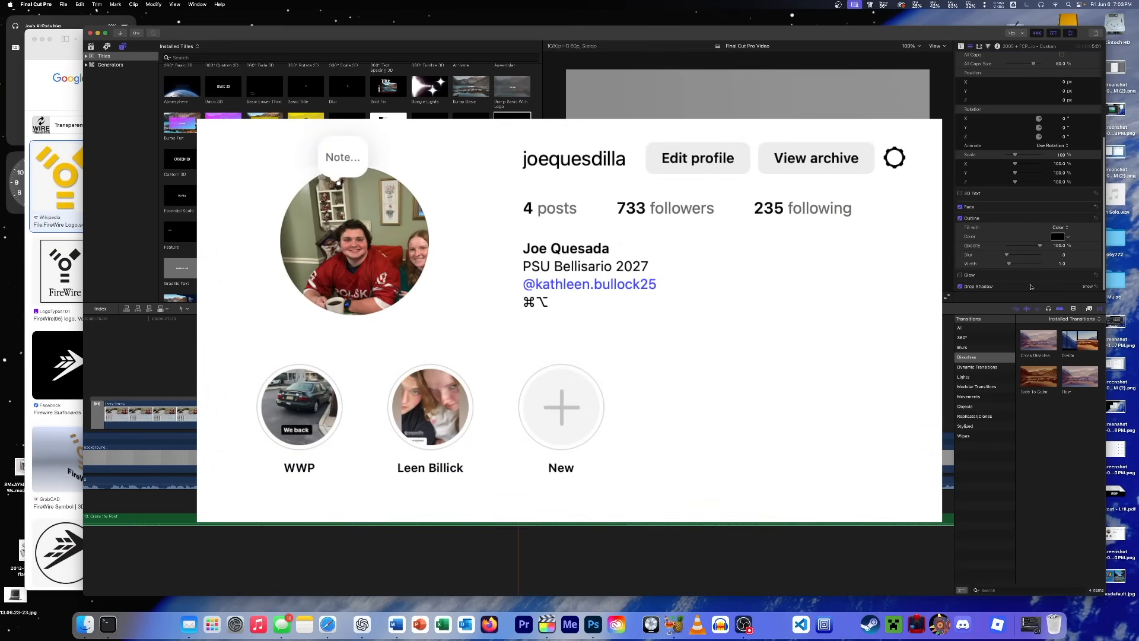
# Step: Increase the distance of the title's drop shadow and enlarge the title text
pyautogui.click(1087, 286)
pyautogui.scroll(-3, 1008, 274)
pyautogui.moveTo(1009, 276); pyautogui.dragTo(1013, 278)
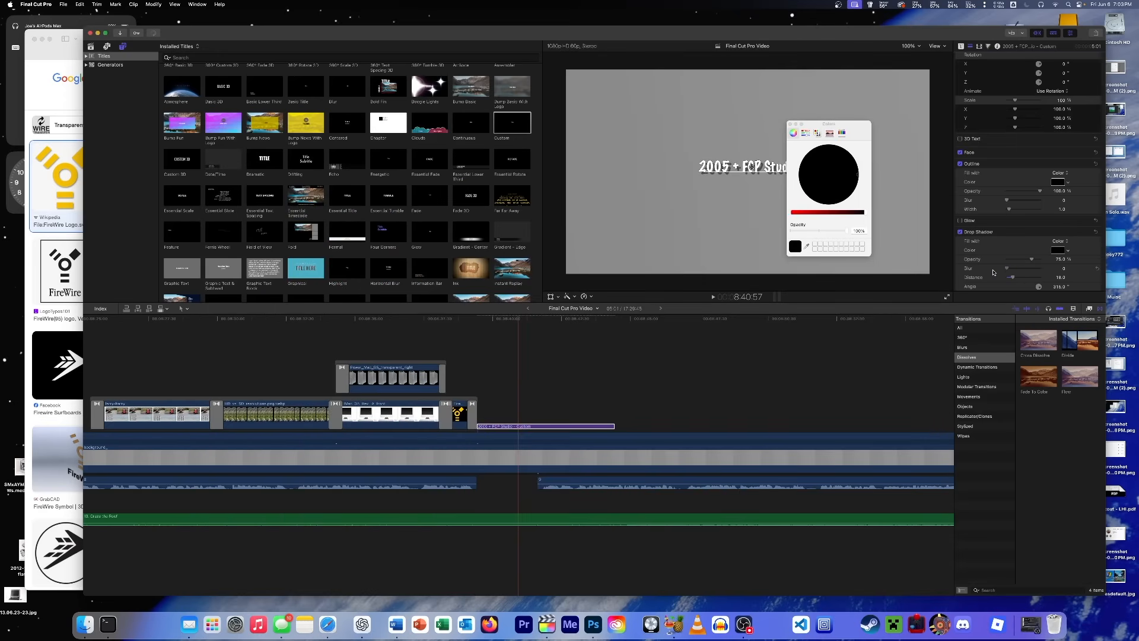
pyautogui.scroll(10, 960, 160)
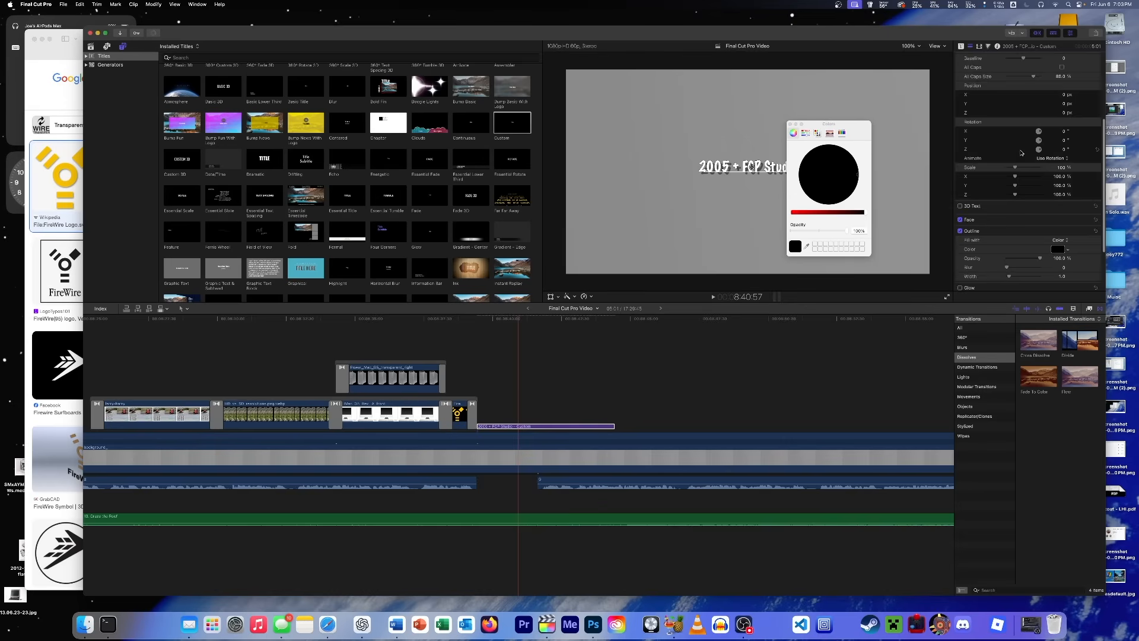
pyautogui.moveTo(1015, 117); pyautogui.dragTo(1026, 116)
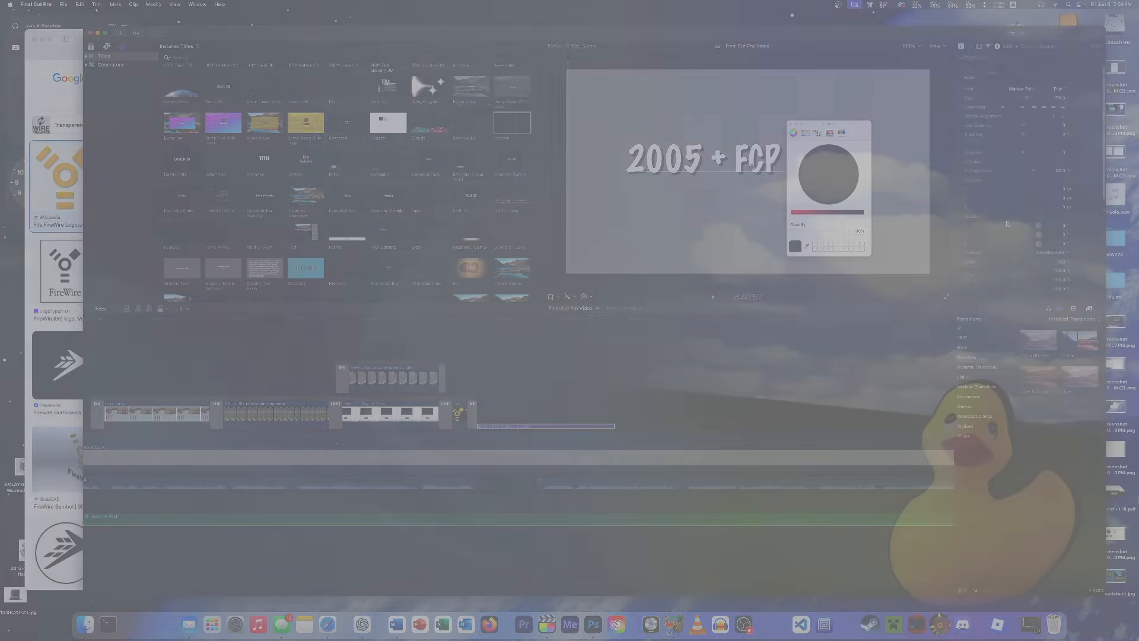